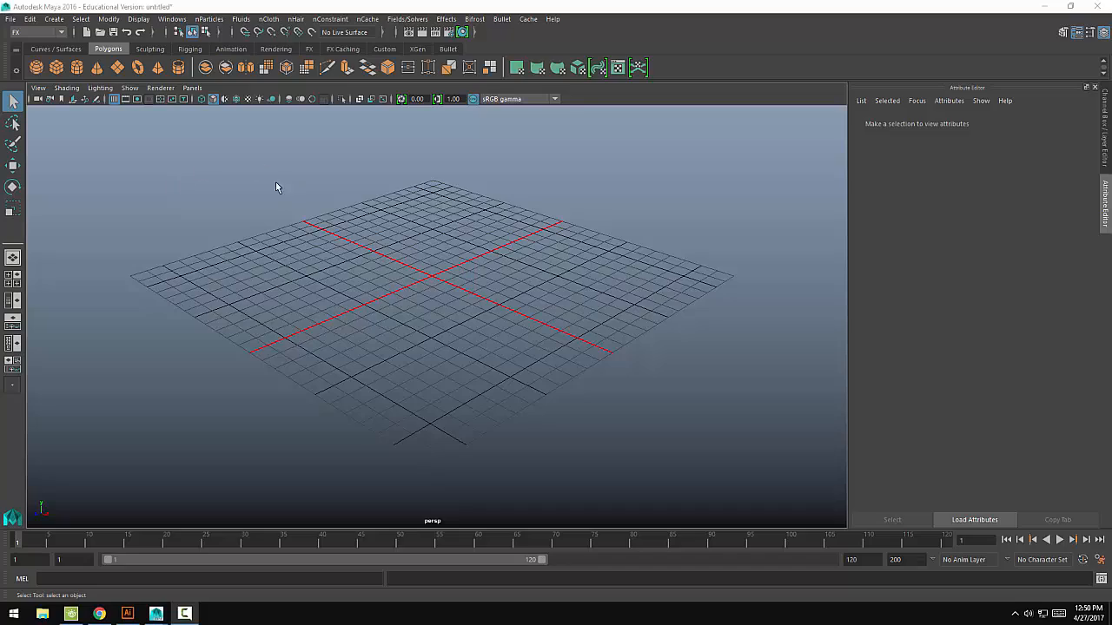
# - Create a polygon cylinder at the origin and set its X rotation to 90
pyautogui.keyDown('alt'); pyautogui.moveTo(424, 261); pyautogui.dragTo(386, 234); pyautogui.keyUp('alt')
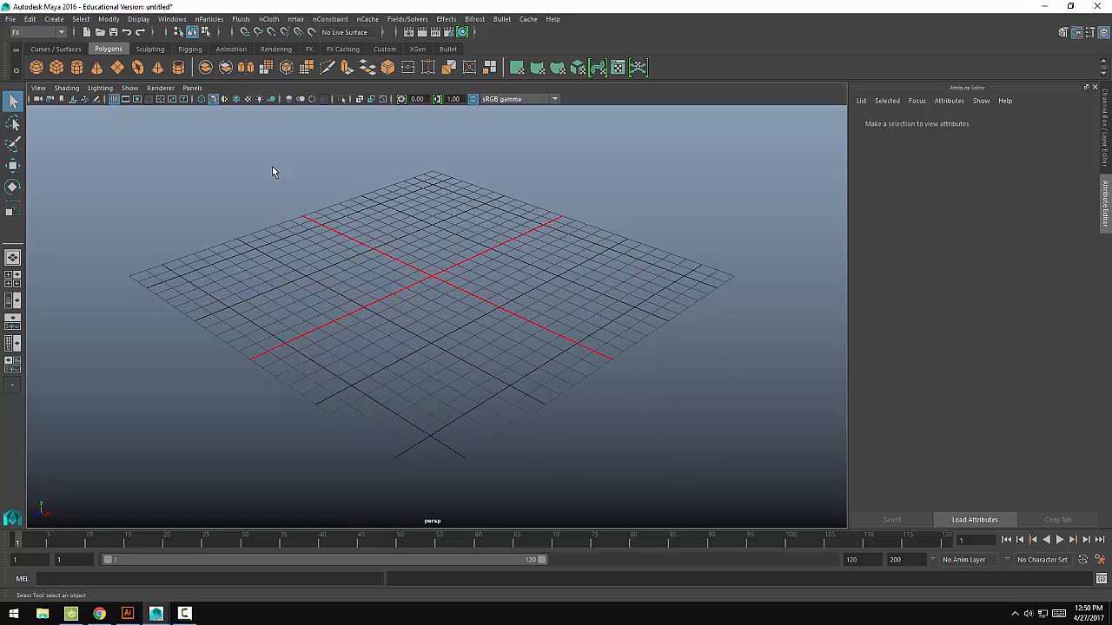
pyautogui.click(77, 67)
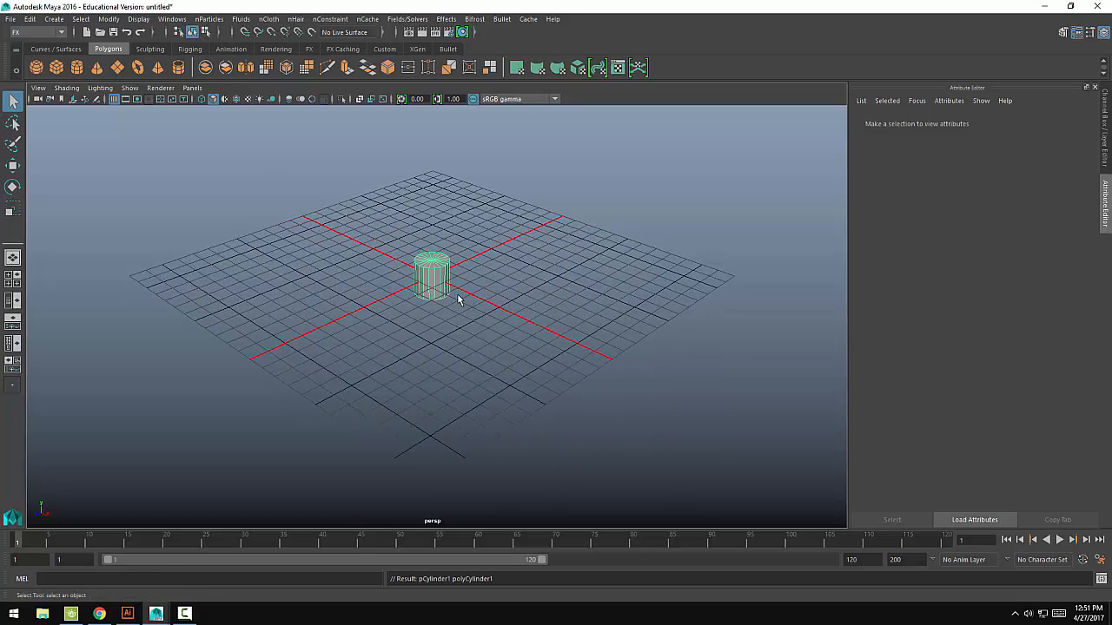
pyautogui.click(445, 299)
pyautogui.press('e')
pyautogui.press('r')
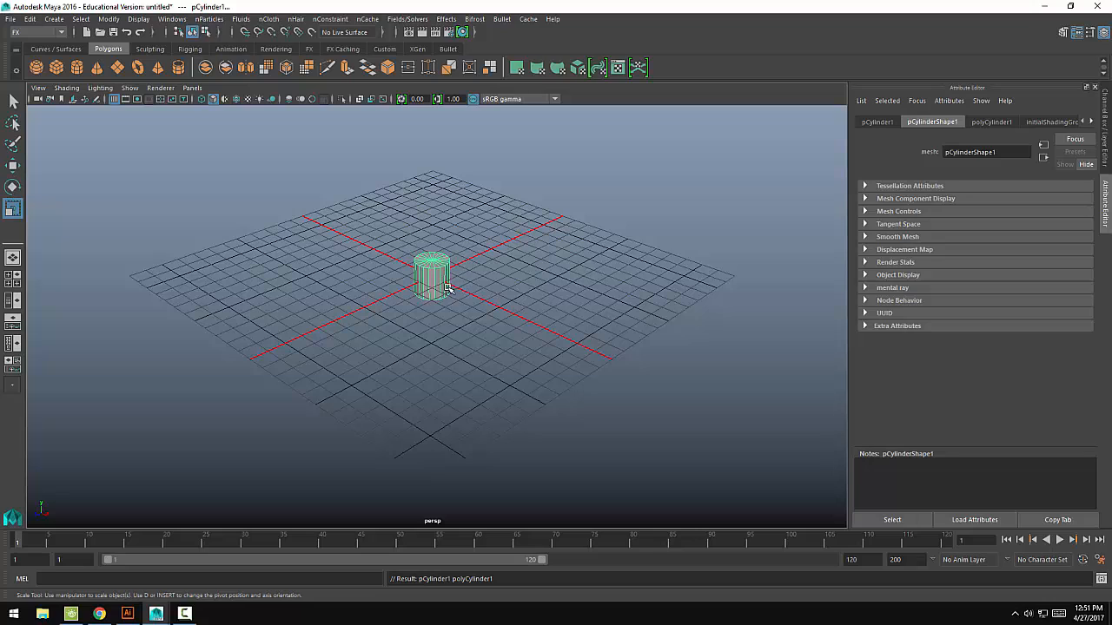
pyautogui.press('e')
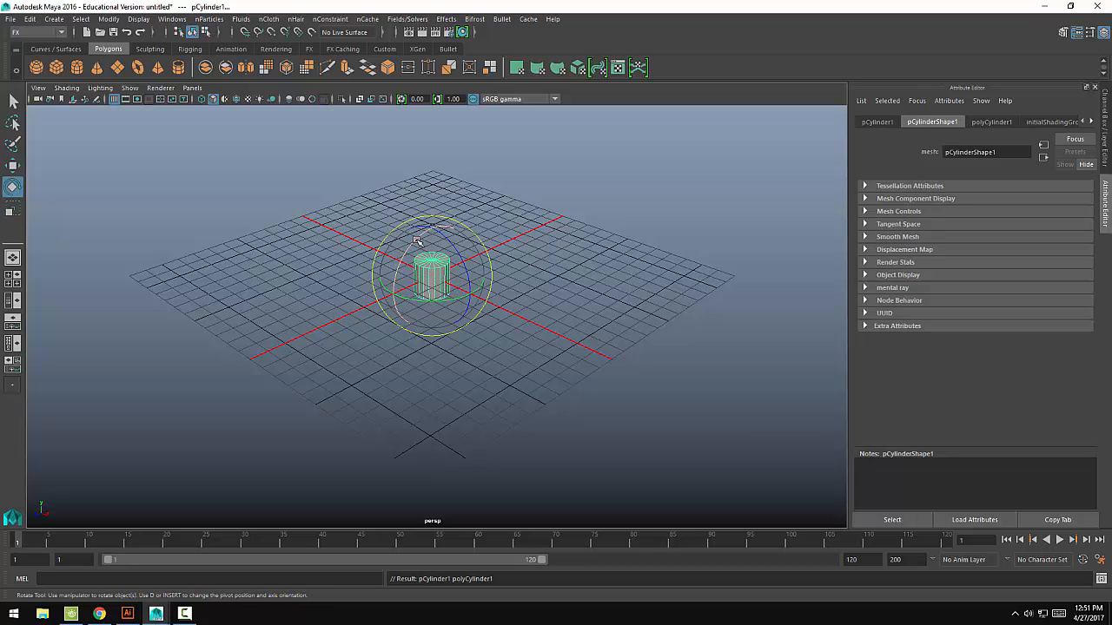
pyautogui.moveTo(386, 302); pyautogui.dragTo(416, 334)
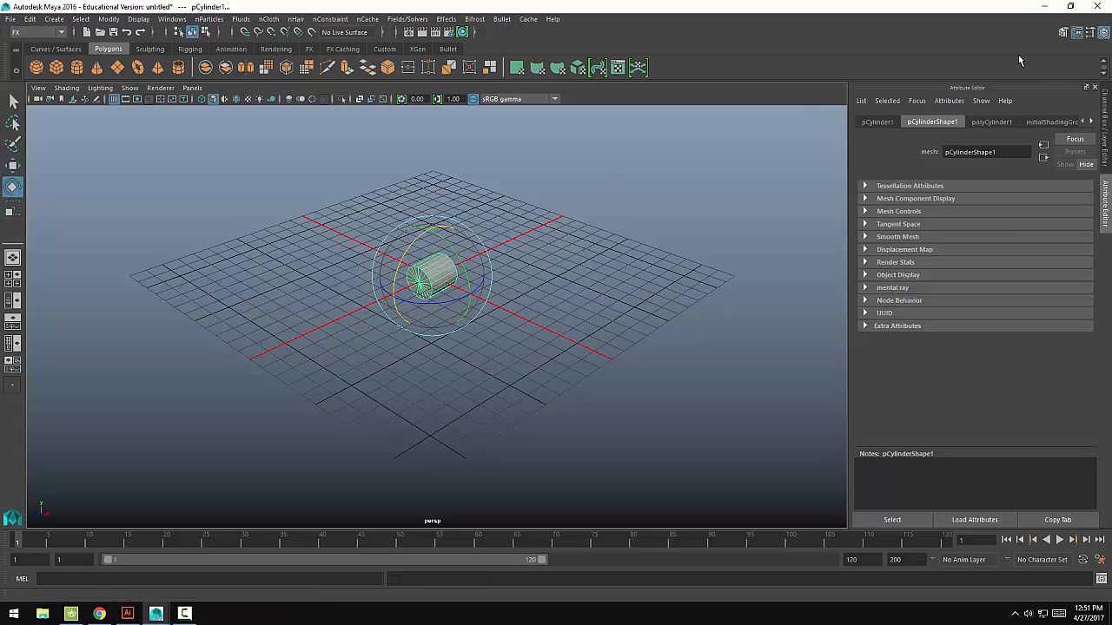
pyautogui.hotkey('ctrl', 'a')
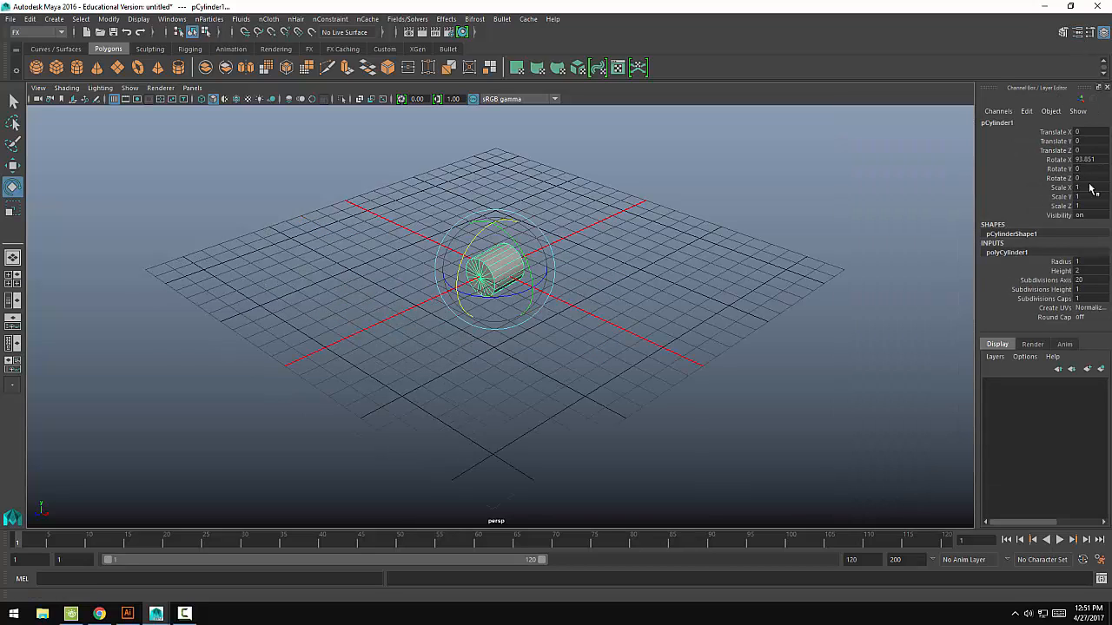
pyautogui.press('Return')
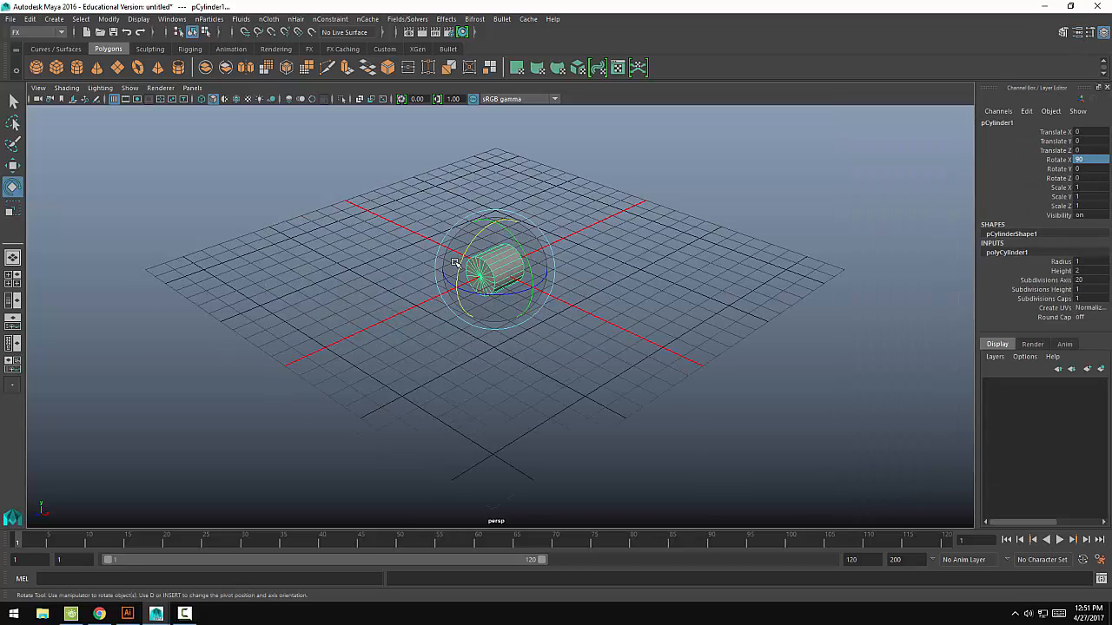
# - Stretch the cylinder along its length to a Y scale of about 12.1
pyautogui.press('r')
pyautogui.moveTo(457, 288); pyautogui.dragTo(153, 407)
pyautogui.moveTo(465, 283); pyautogui.dragTo(426, 306)
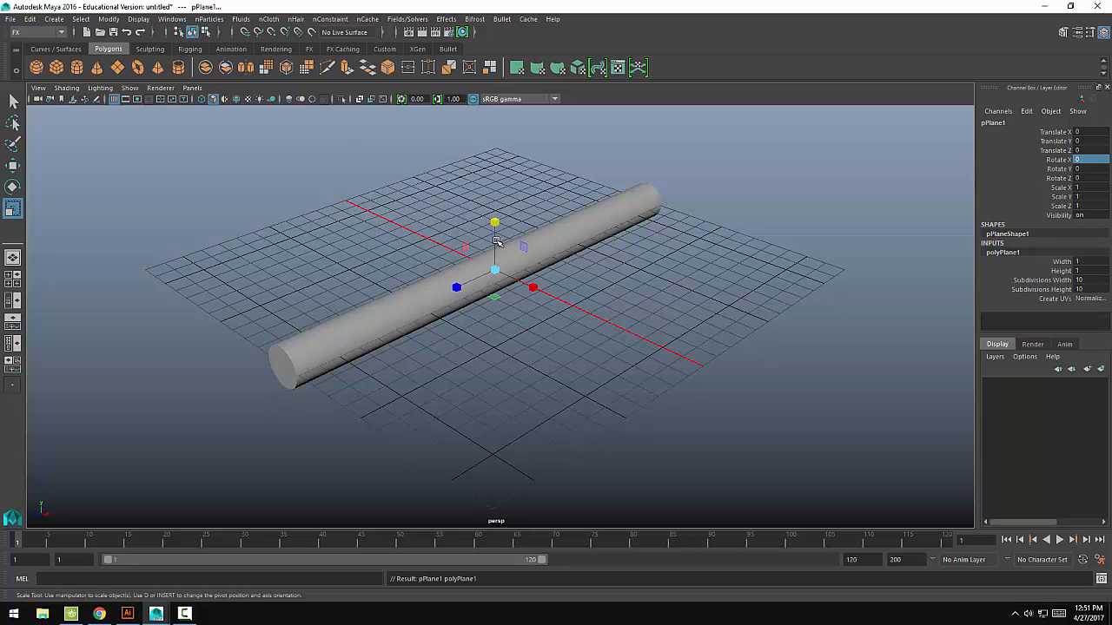
# - Add a polygon plane and move it above the cylinder to about Y 3.5, Z -6
pyautogui.press('w')
pyautogui.moveTo(495, 219); pyautogui.dragTo(493, 147)
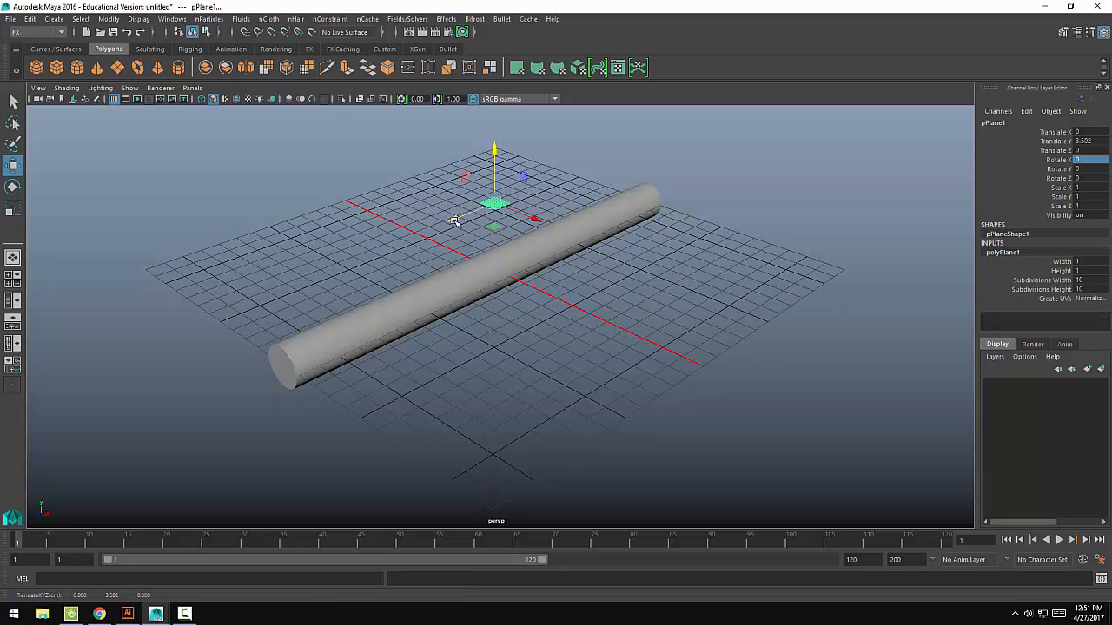
pyautogui.moveTo(453, 221); pyautogui.dragTo(549, 198)
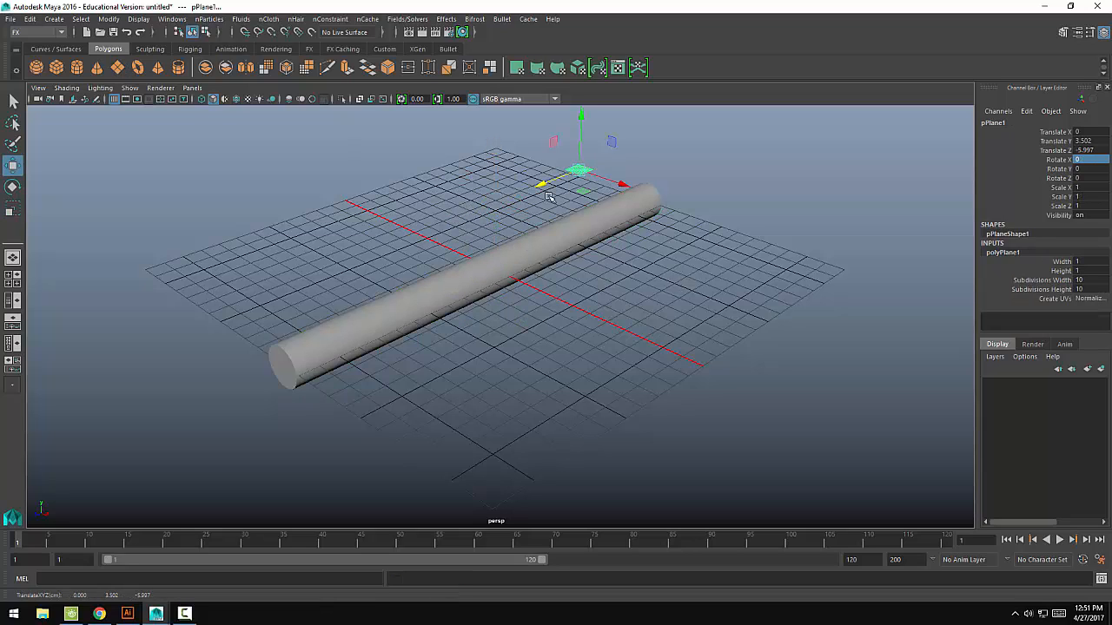
# - Add a second plane at about Y 3.5, Z 8, scaled about 22.9 by 7.9, and scale the first plane to about 20.3 by 8
pyautogui.click(117, 66)
pyautogui.moveTo(495, 214); pyautogui.dragTo(496, 152)
pyautogui.moveTo(452, 219); pyautogui.dragTo(474, 235)
pyautogui.press('e')
pyautogui.press('r')
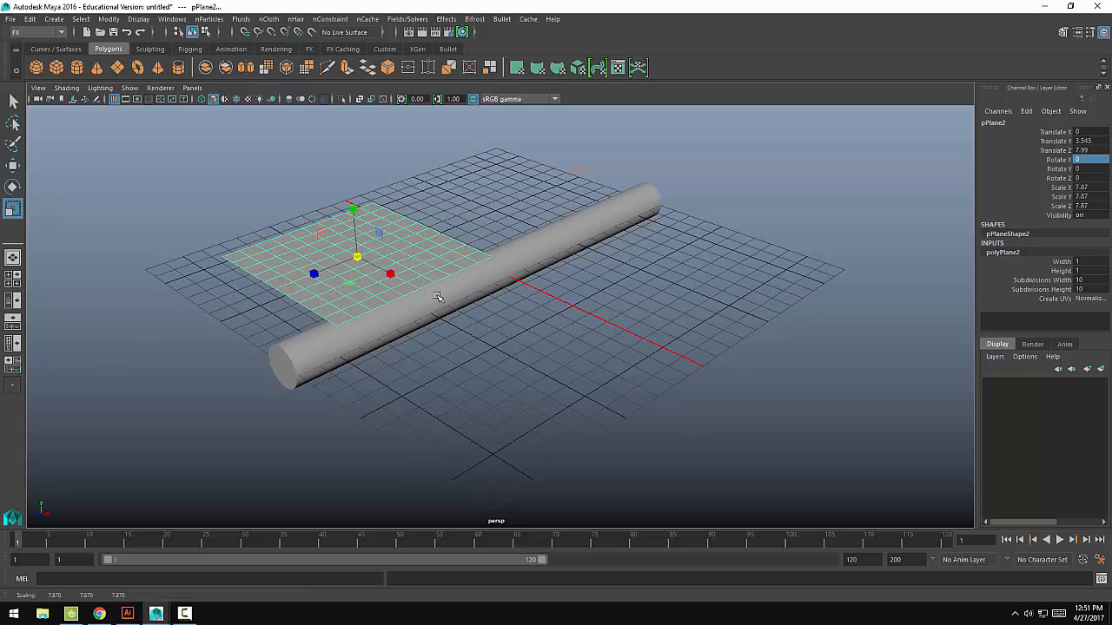
pyautogui.moveTo(389, 274); pyautogui.dragTo(687, 208)
pyautogui.click(582, 172)
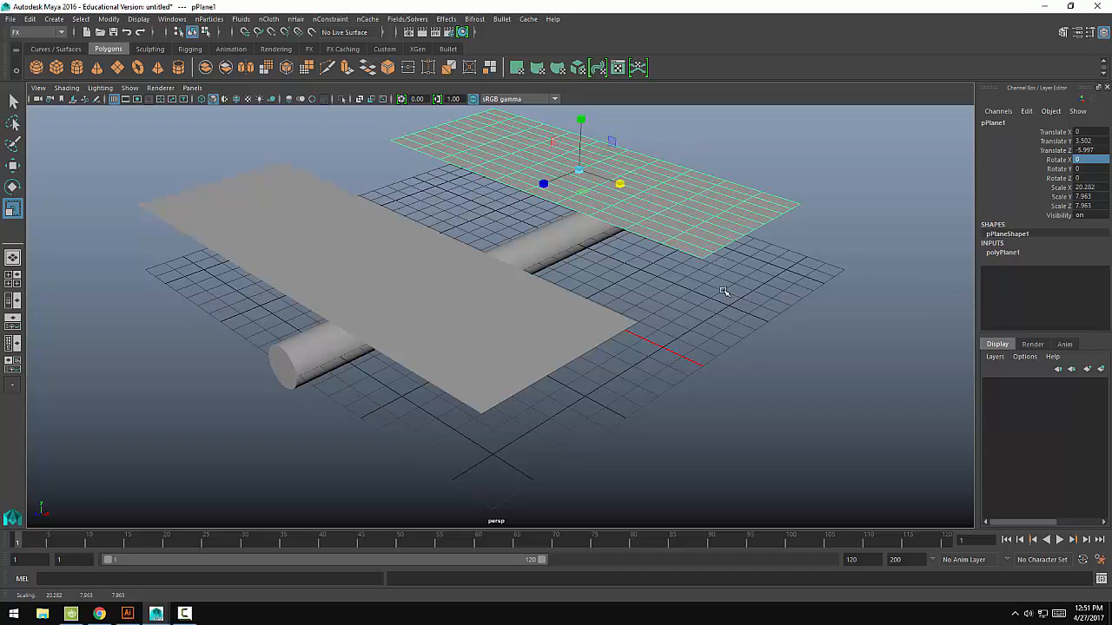
# - Move the second plane closer to the first, to about Z 6.5
pyautogui.keyDown('alt'); pyautogui.moveTo(724, 293); pyautogui.dragTo(627, 274); pyautogui.keyUp('alt')
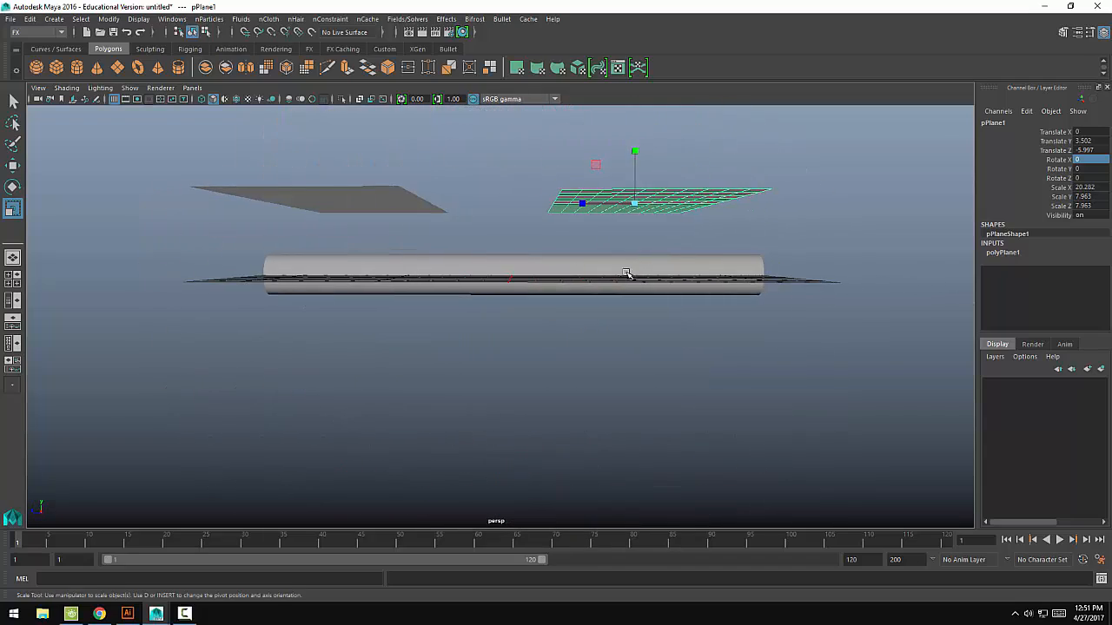
pyautogui.click(404, 205)
pyautogui.press('w')
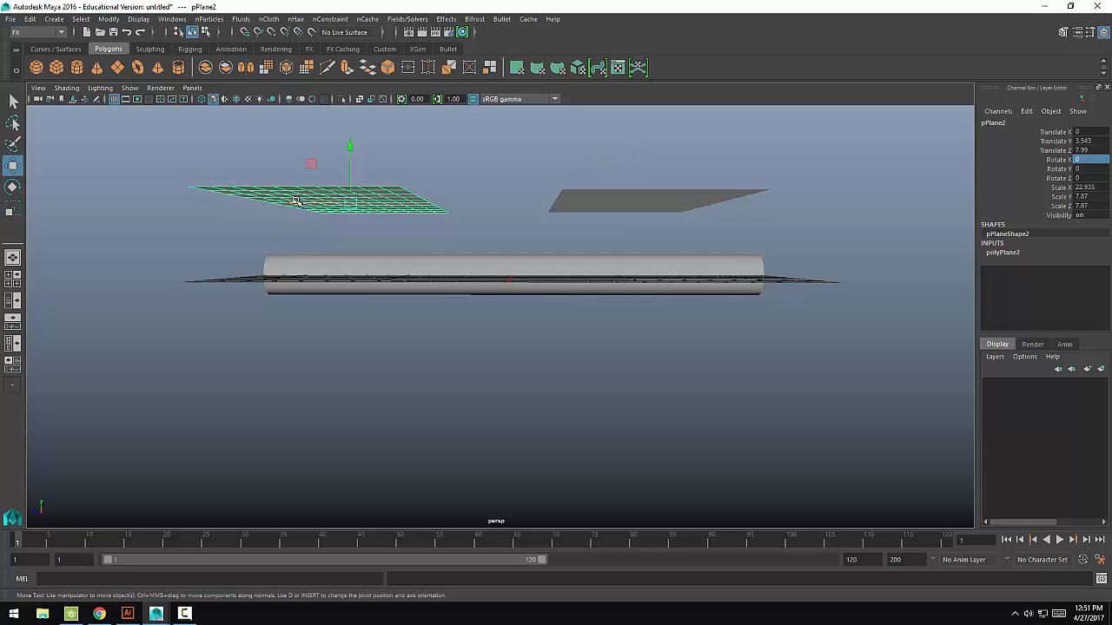
pyautogui.moveTo(296, 201); pyautogui.dragTo(327, 204, button='middle')
pyautogui.click(439, 143)
# - Lengthen the first plane to an X scale of about 23 to match the other plane
pyautogui.keyDown('alt'); pyautogui.moveTo(438, 143); pyautogui.dragTo(391, 231); pyautogui.keyUp('alt')
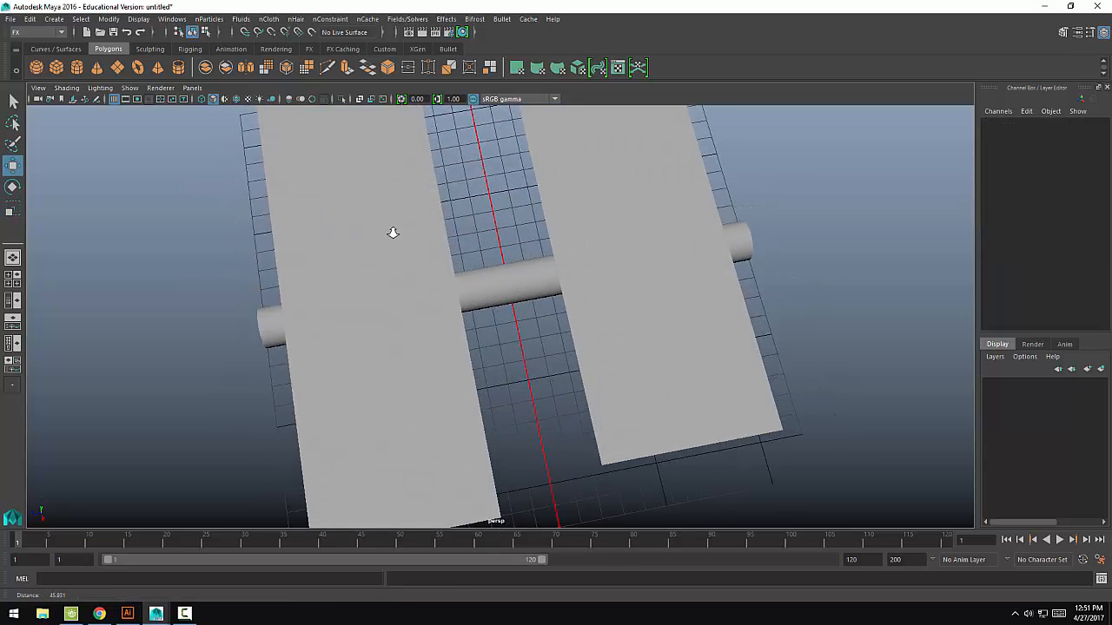
pyautogui.scroll(-5, 469, 226)
pyautogui.click(565, 218)
pyautogui.press('r')
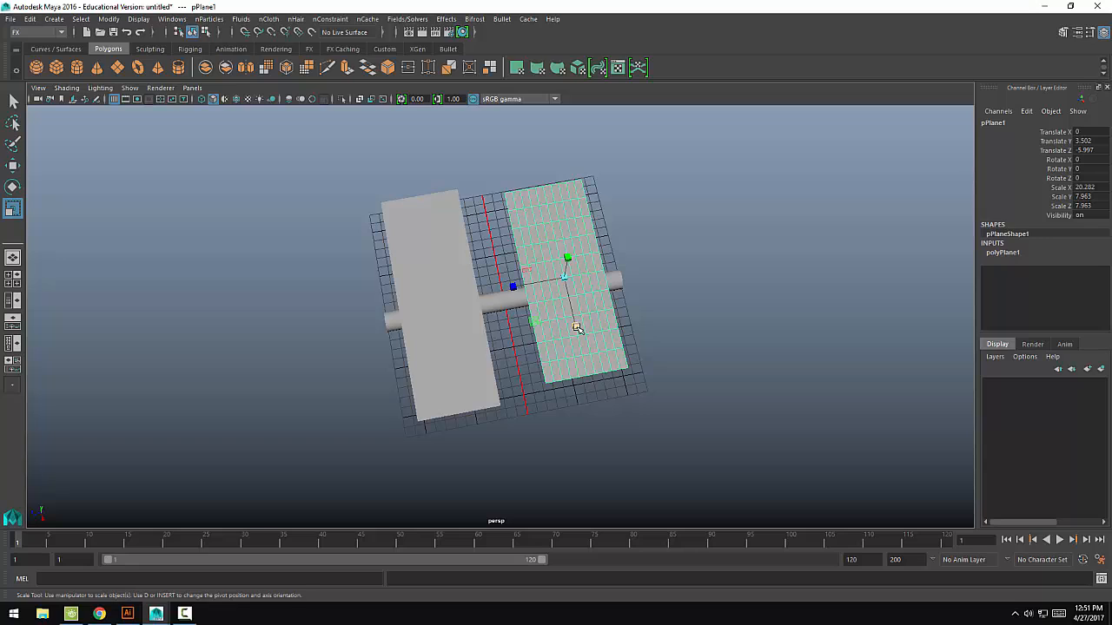
pyautogui.moveTo(577, 329); pyautogui.dragTo(576, 330)
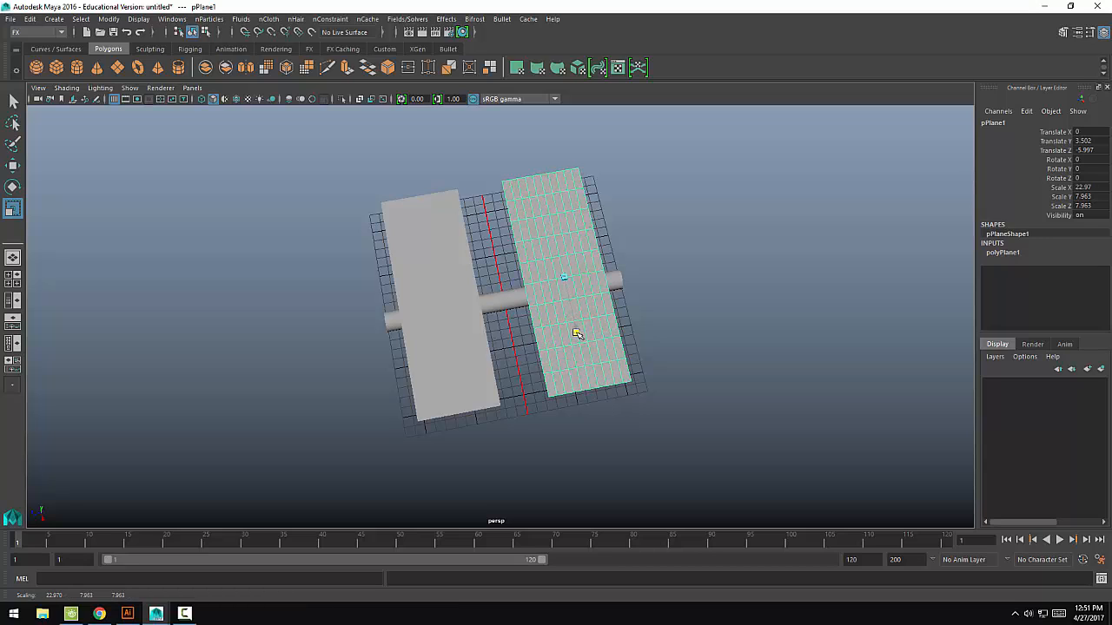
pyautogui.click(736, 253)
# - Reduce the first plane's width and height subdivisions to make a coarser grid
pyautogui.click(556, 269)
pyautogui.click(1007, 252)
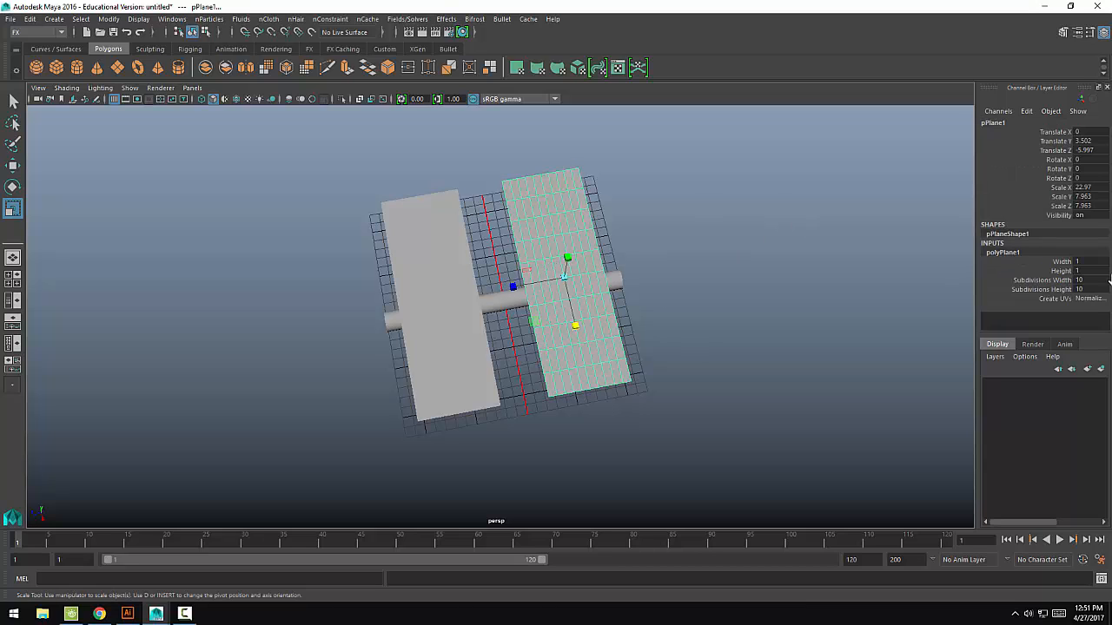
pyautogui.moveTo(1080, 282); pyautogui.dragTo(1081, 289)
pyautogui.press('Return')
pyautogui.keyDown('alt'); pyautogui.moveTo(671, 268); pyautogui.dragTo(645, 231); pyautogui.keyUp('alt')
# - Set the second plane's width and height subdivisions to 50
pyautogui.click(446, 250)
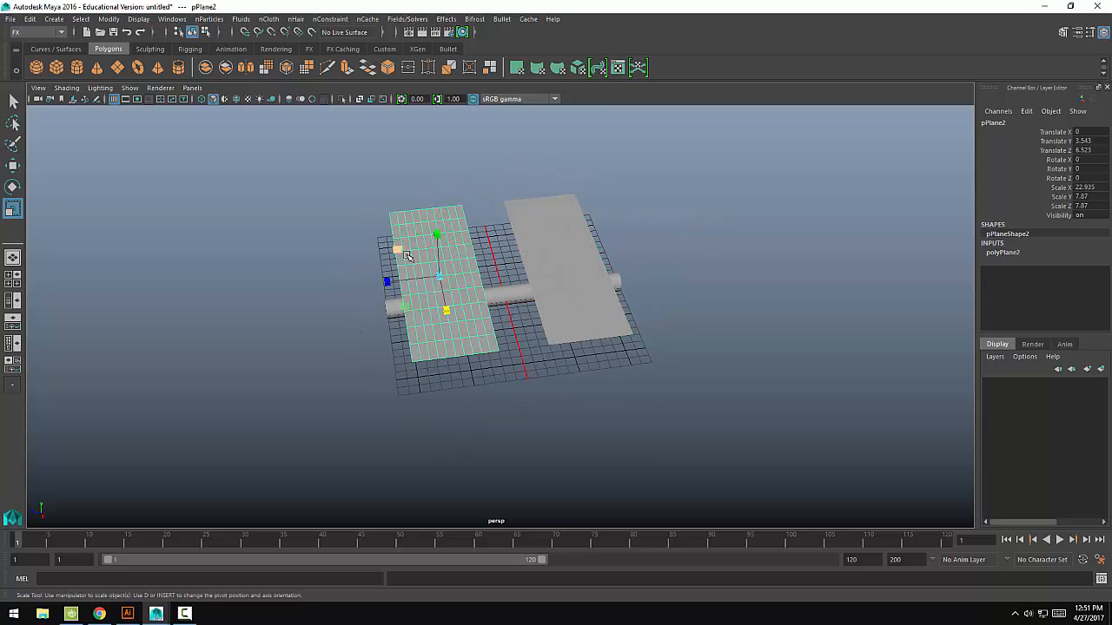
pyautogui.click(1003, 252)
pyautogui.click(1079, 281)
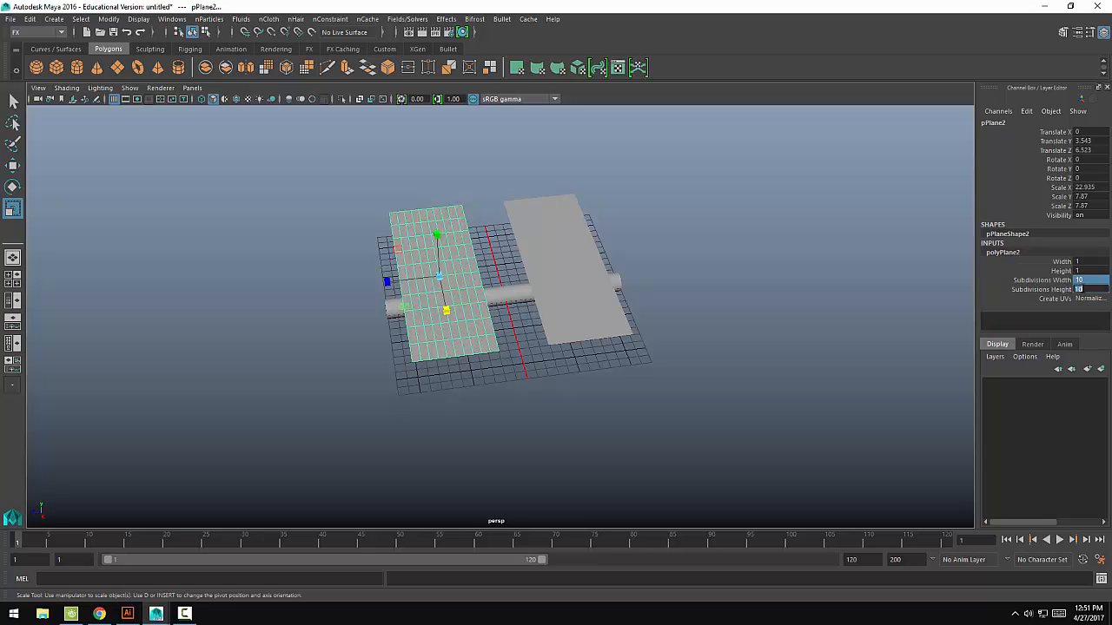
pyautogui.click(1079, 289)
pyautogui.write('50')
pyautogui.press('Return')
pyautogui.click(721, 304)
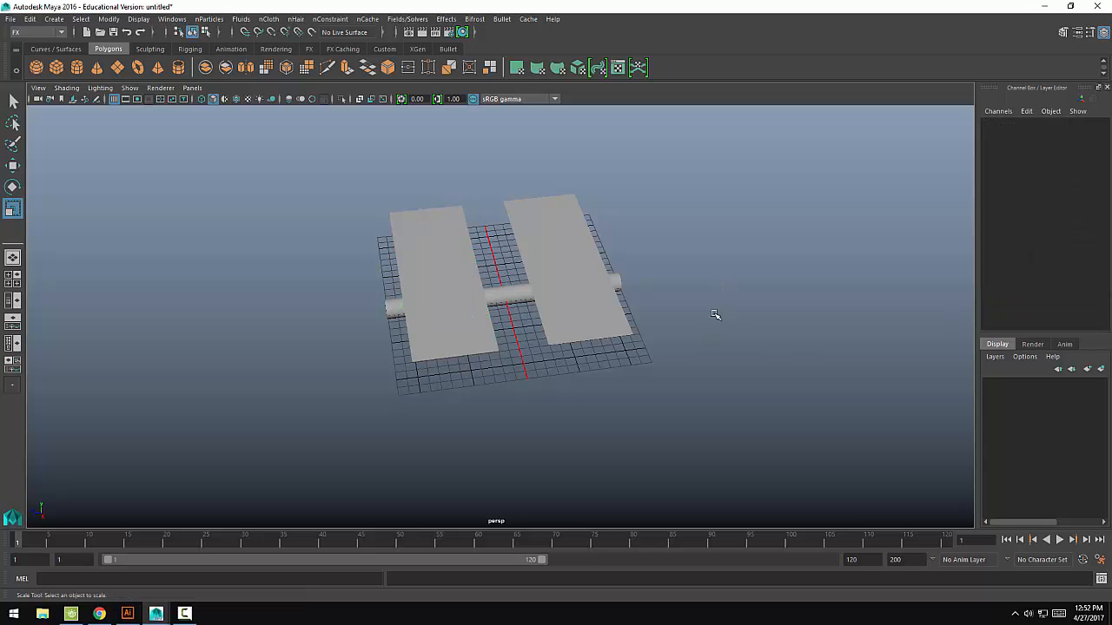
pyautogui.keyDown('alt'); pyautogui.moveTo(717, 313); pyautogui.dragTo(631, 268); pyautogui.keyUp('alt')
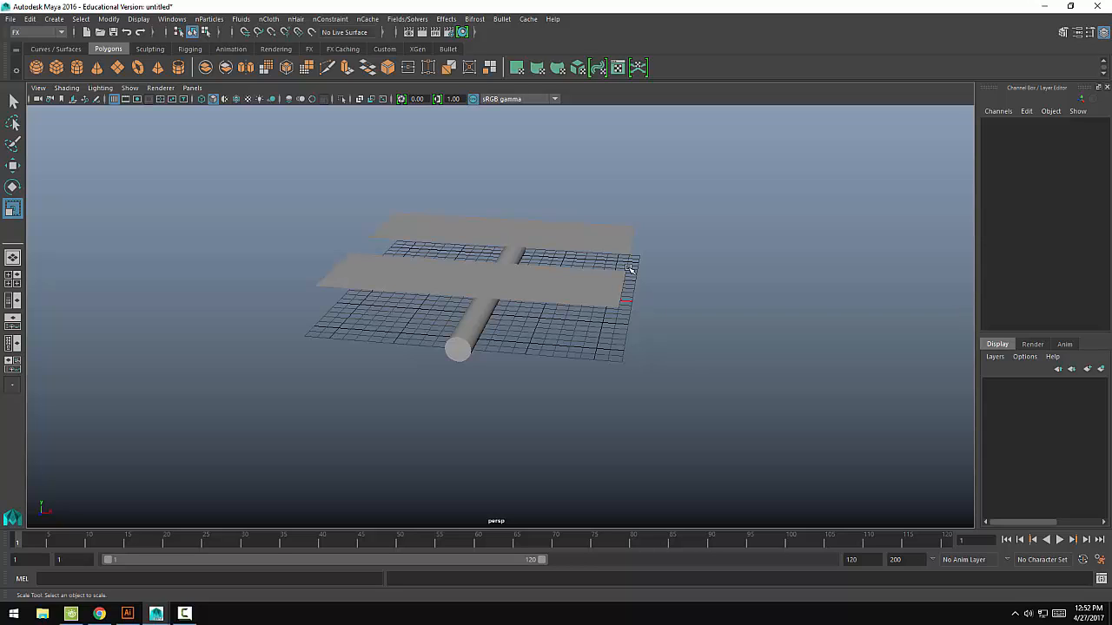
pyautogui.keyDown('alt'); pyautogui.moveTo(658, 322); pyautogui.dragTo(582, 315); pyautogui.keyUp('alt')
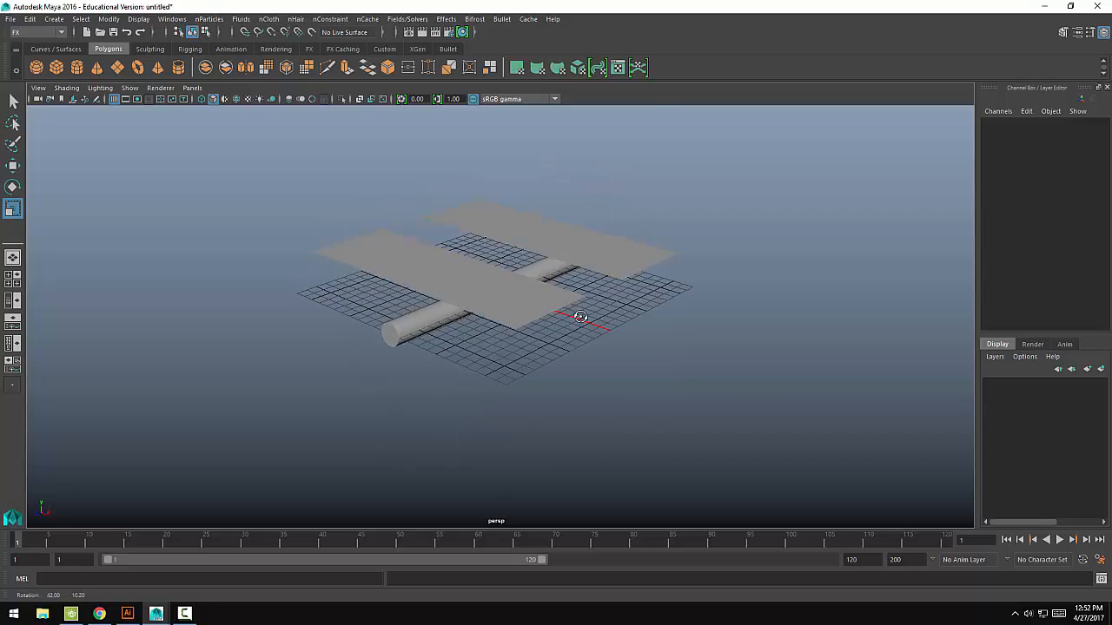
pyautogui.click(578, 308)
pyautogui.keyDown('alt'); pyautogui.moveTo(633, 399); pyautogui.dragTo(622, 377); pyautogui.keyUp('alt')
pyautogui.click(626, 377)
pyautogui.keyDown('alt'); pyautogui.moveTo(688, 352); pyautogui.dragTo(409, 241); pyautogui.keyUp('alt')
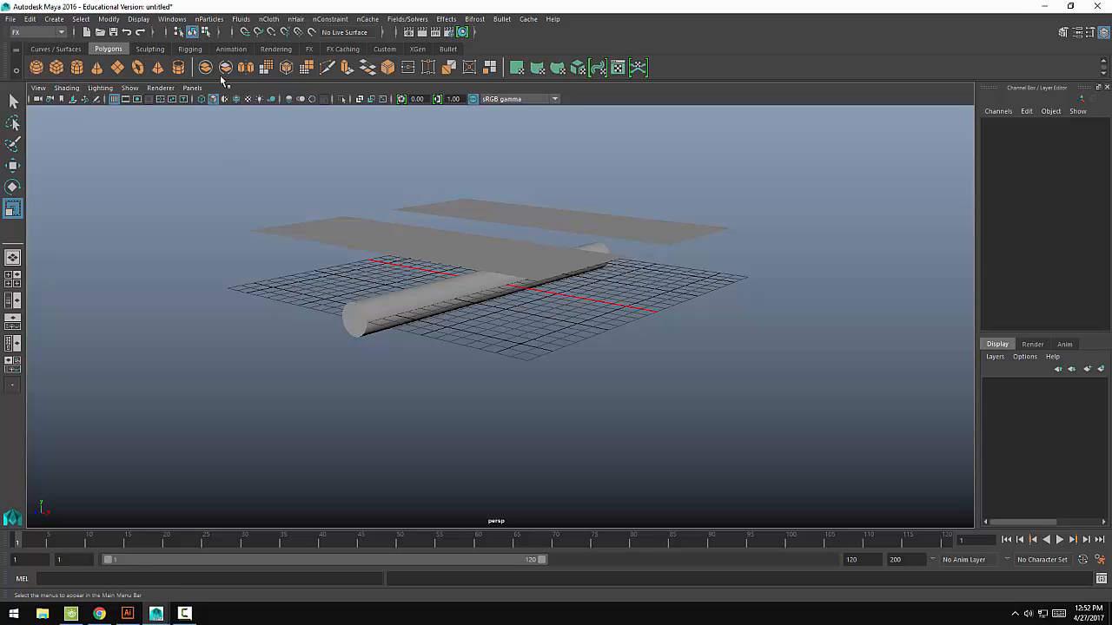
pyautogui.click(268, 19)
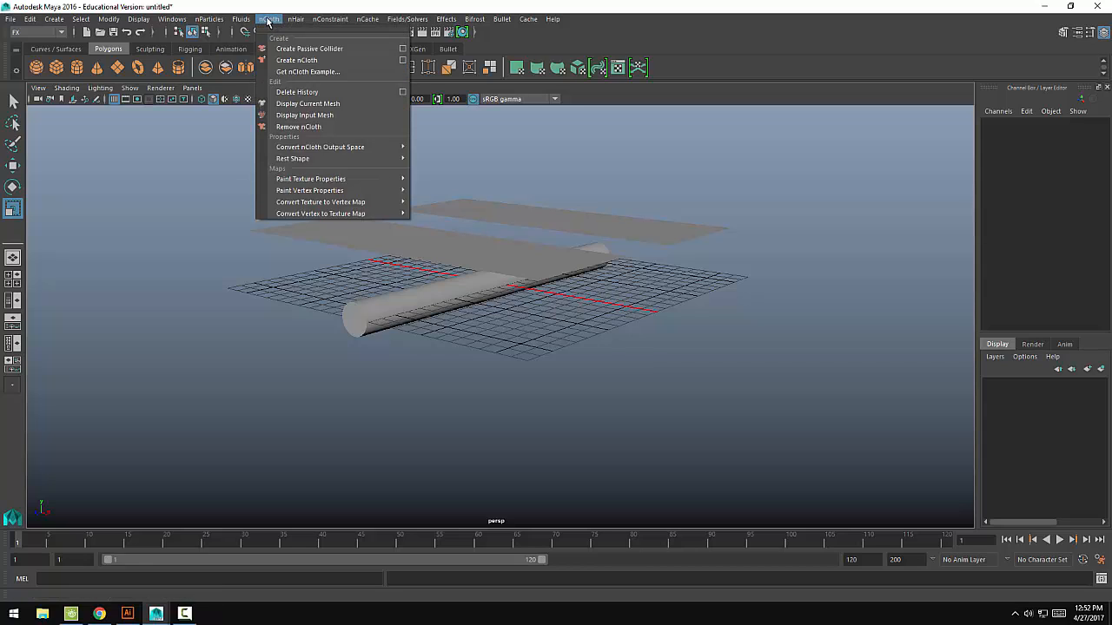
pyautogui.click(159, 251)
# - Turn the cylinder into an nCloth passive collider
pyautogui.click(409, 308)
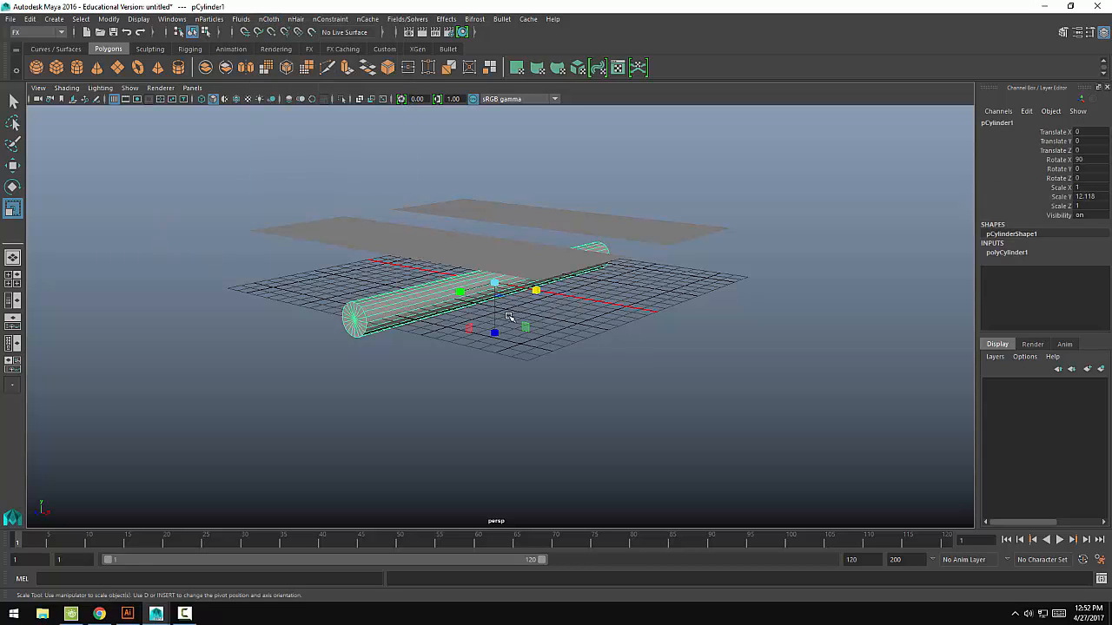
pyautogui.keyDown('alt'); pyautogui.moveTo(440, 372); pyautogui.dragTo(442, 364); pyautogui.keyUp('alt')
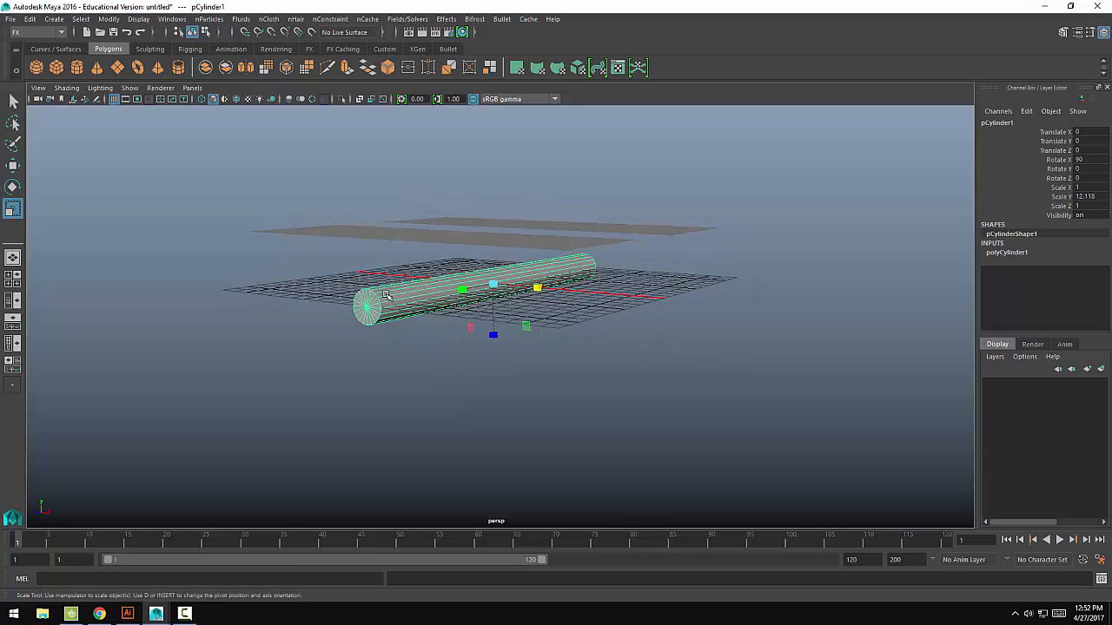
pyautogui.click(270, 20)
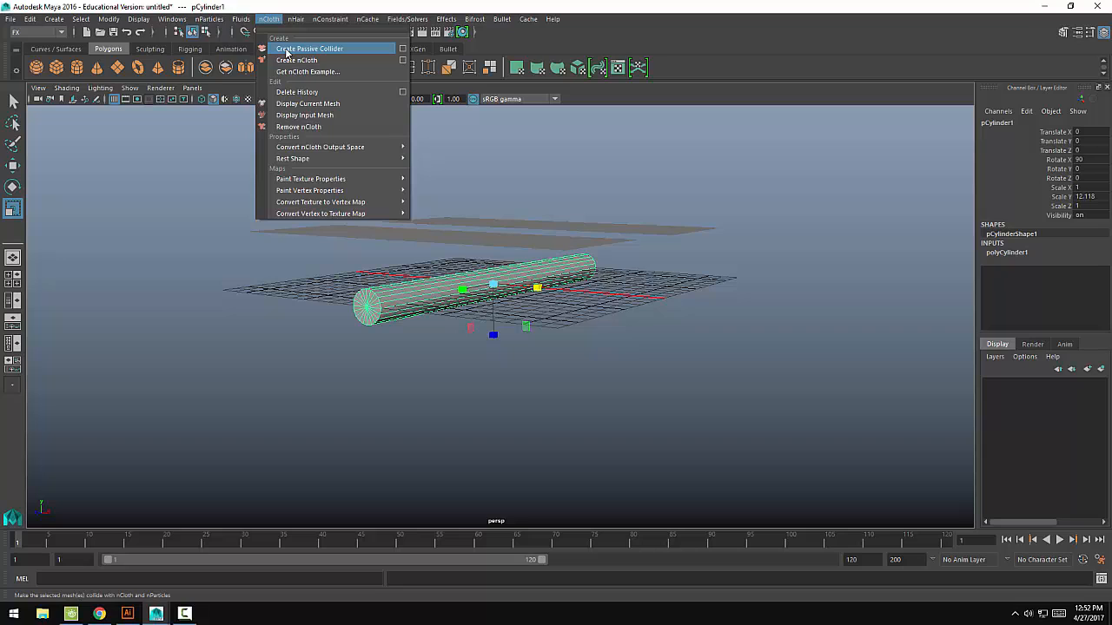
pyautogui.click(287, 49)
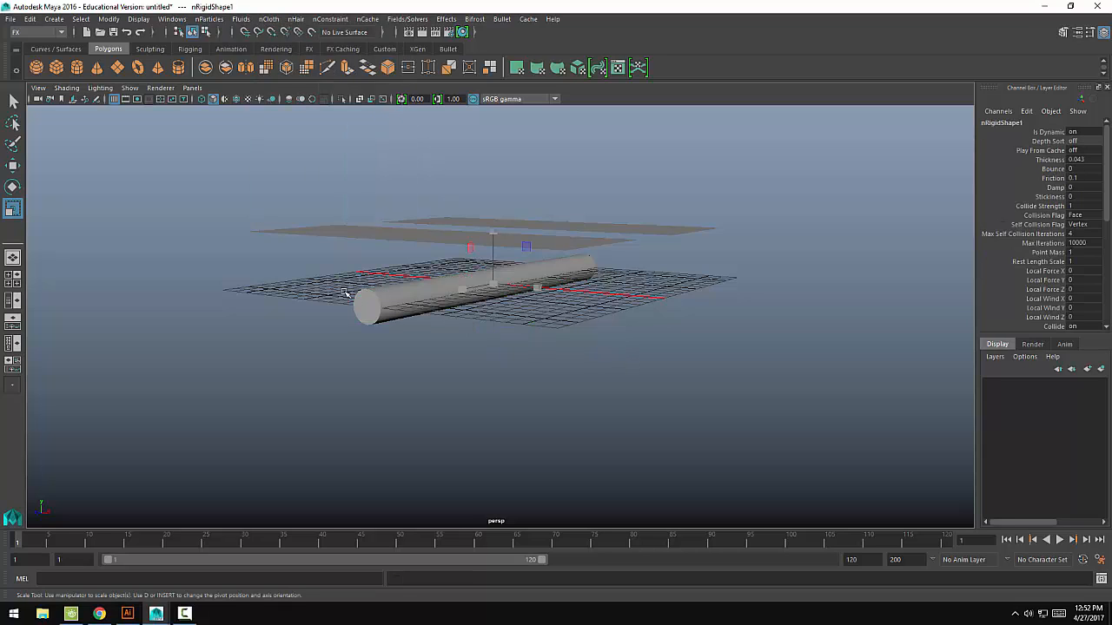
pyautogui.click(457, 345)
# - Select both planes and convert them to nCloth
pyautogui.keyDown('alt'); pyautogui.moveTo(457, 345); pyautogui.dragTo(446, 258); pyautogui.keyUp('alt')
pyautogui.click(423, 233)
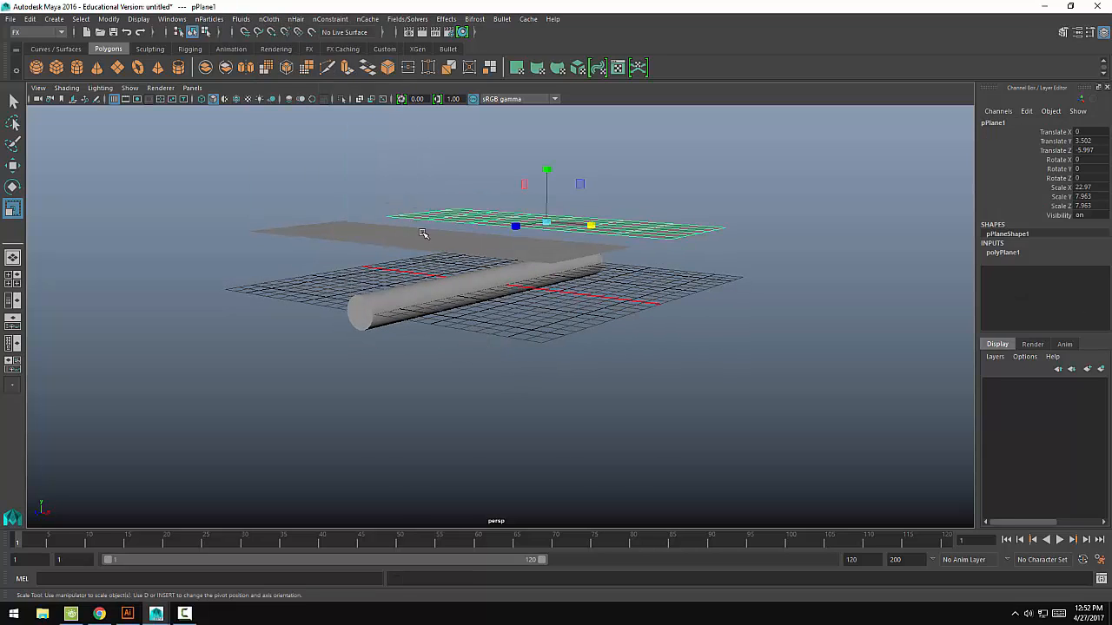
pyautogui.click(689, 316)
pyautogui.click(397, 235)
pyautogui.keyDown('alt'); pyautogui.moveTo(521, 256); pyautogui.dragTo(544, 237); pyautogui.keyUp('alt')
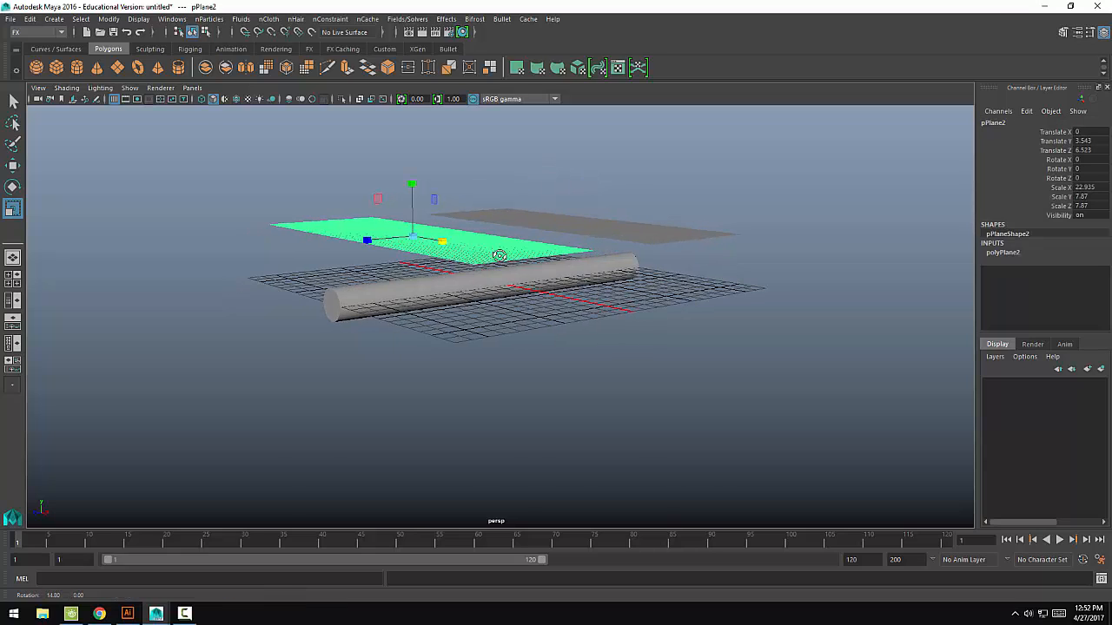
pyautogui.click(545, 219)
pyautogui.keyDown('alt'); pyautogui.moveTo(669, 318); pyautogui.dragTo(321, 278); pyautogui.keyUp('alt')
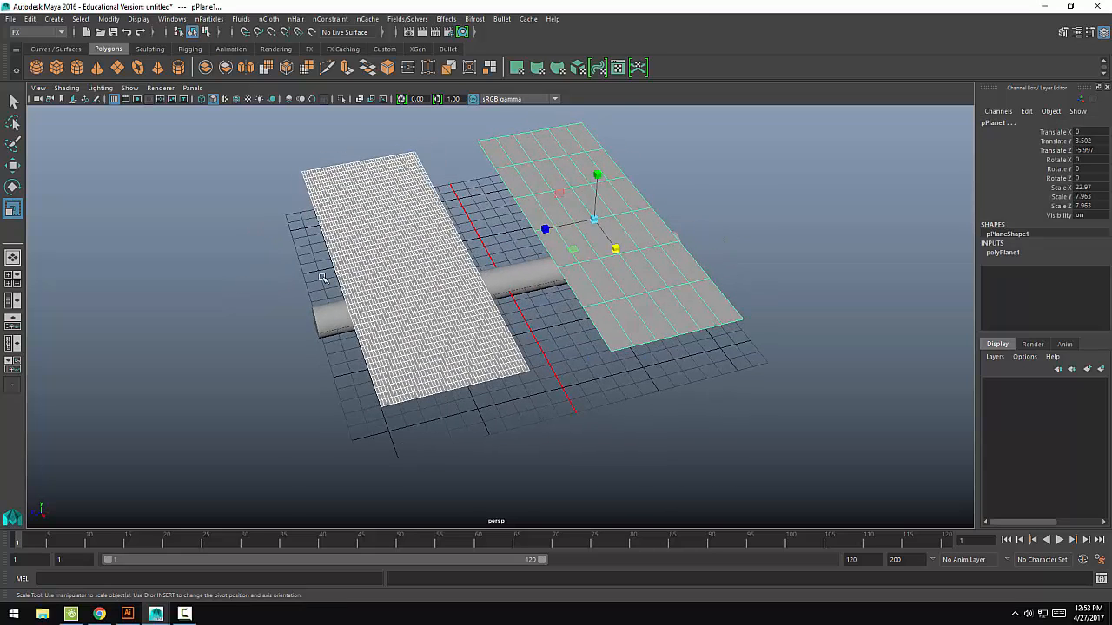
pyautogui.keyDown('alt'); pyautogui.moveTo(382, 318); pyautogui.dragTo(407, 302); pyautogui.keyUp('alt')
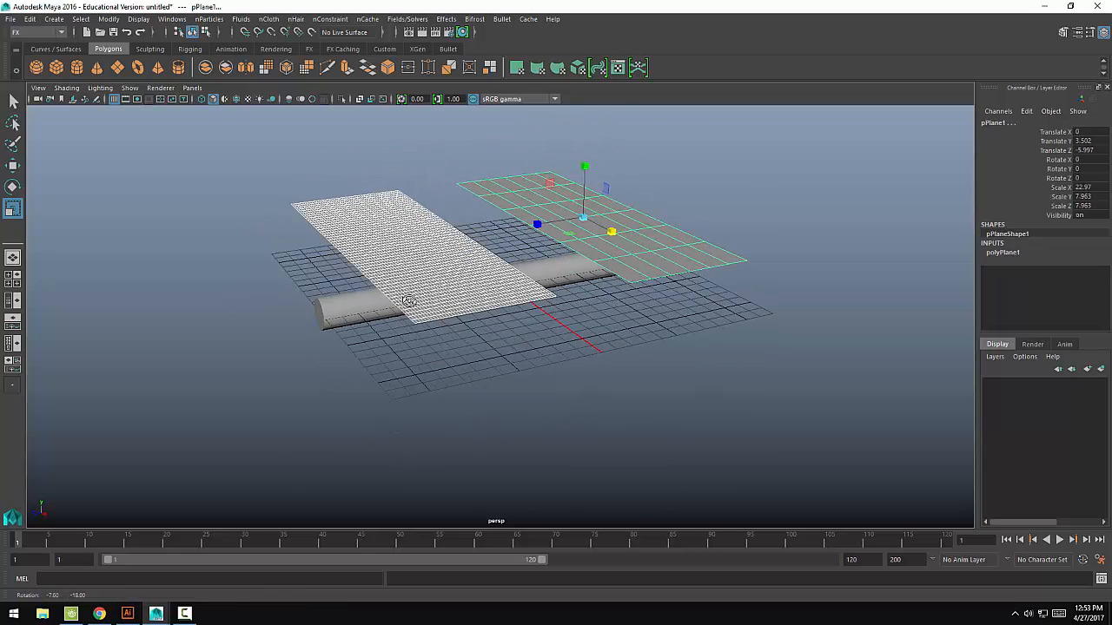
pyautogui.click(269, 19)
pyautogui.click(297, 60)
pyautogui.keyDown('alt'); pyautogui.moveTo(607, 371); pyautogui.dragTo(512, 348); pyautogui.keyUp('alt')
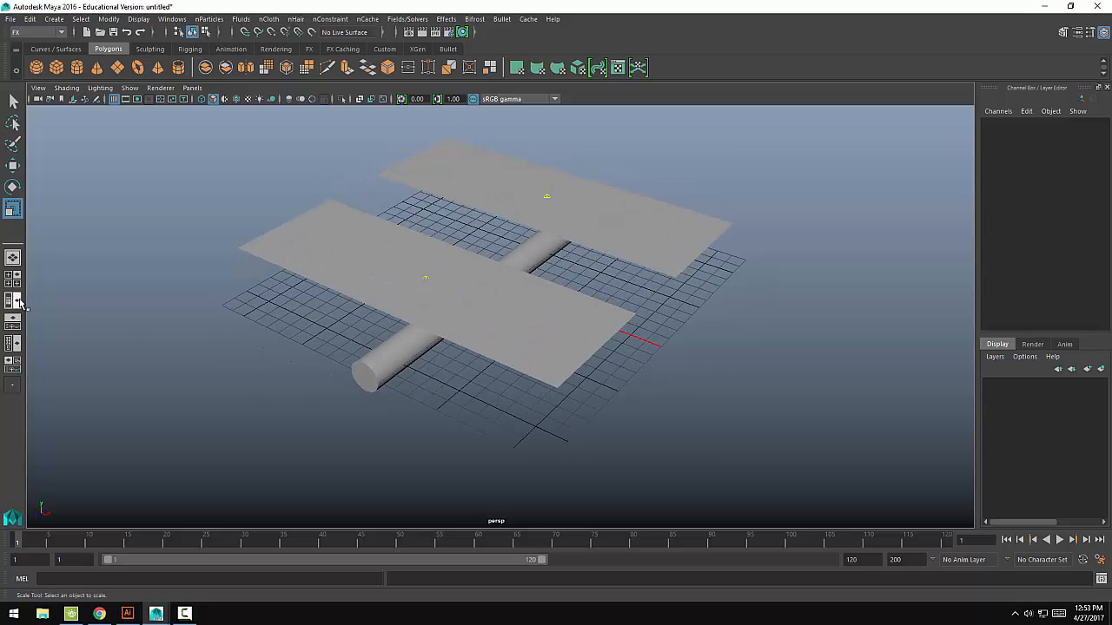
pyautogui.keyDown('alt'); pyautogui.moveTo(499, 371); pyautogui.dragTo(662, 423); pyautogui.keyUp('alt')
pyautogui.keyDown('alt'); pyautogui.moveTo(748, 432); pyautogui.dragTo(703, 437); pyautogui.keyUp('alt')
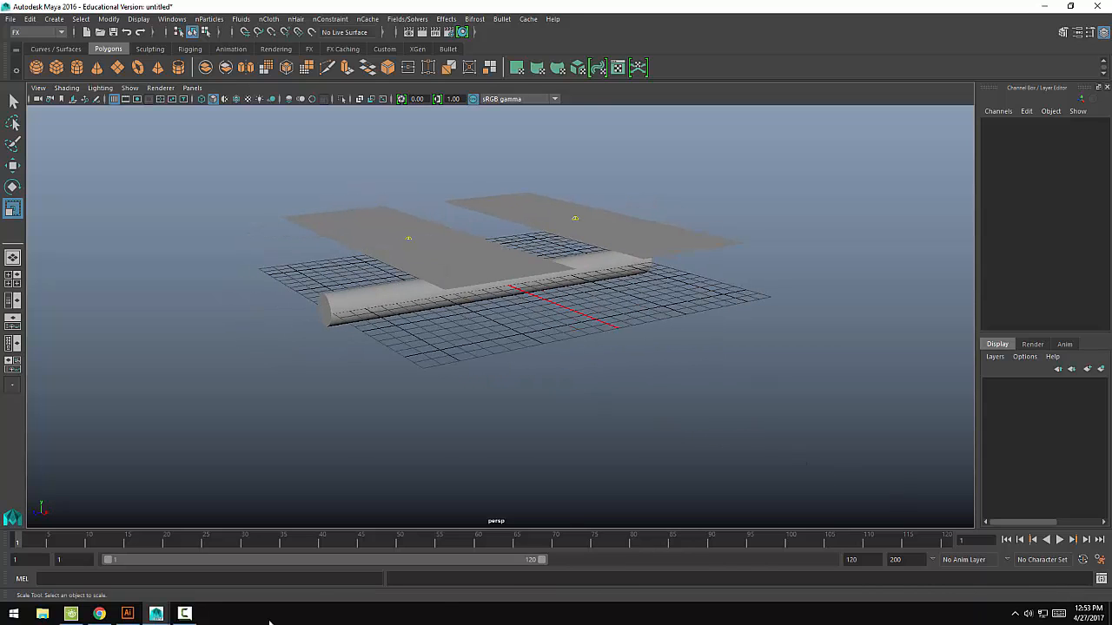
# - Extend the timeline's playback range to end at frame 400
pyautogui.moveTo(540, 559); pyautogui.dragTo(886, 562)
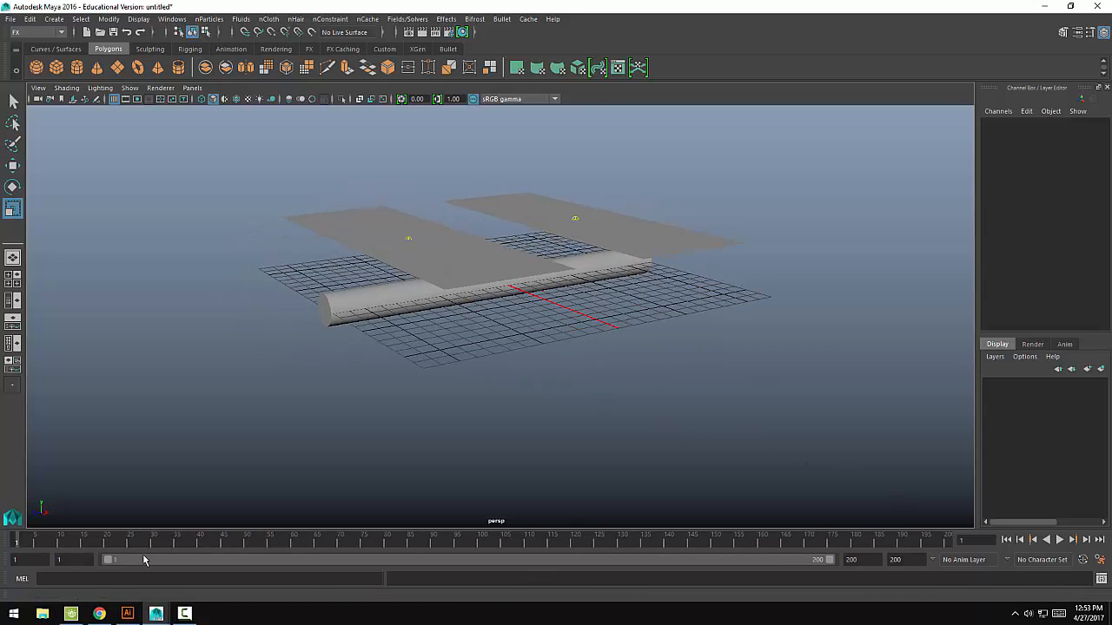
pyautogui.write('40')
pyautogui.press('Return')
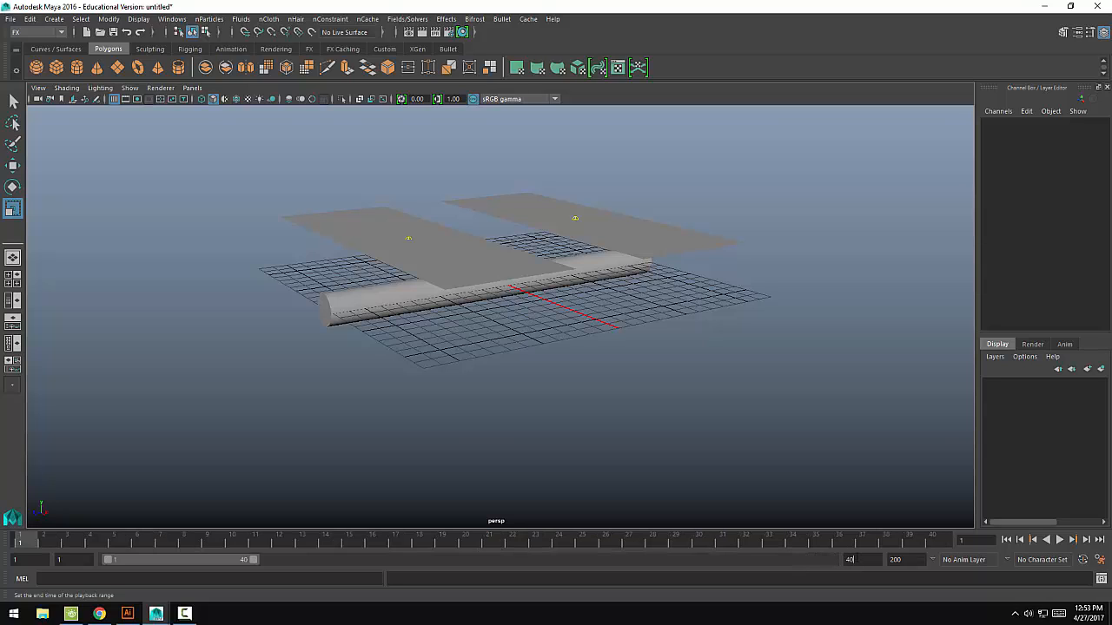
pyautogui.write('0')
pyautogui.press('Return')
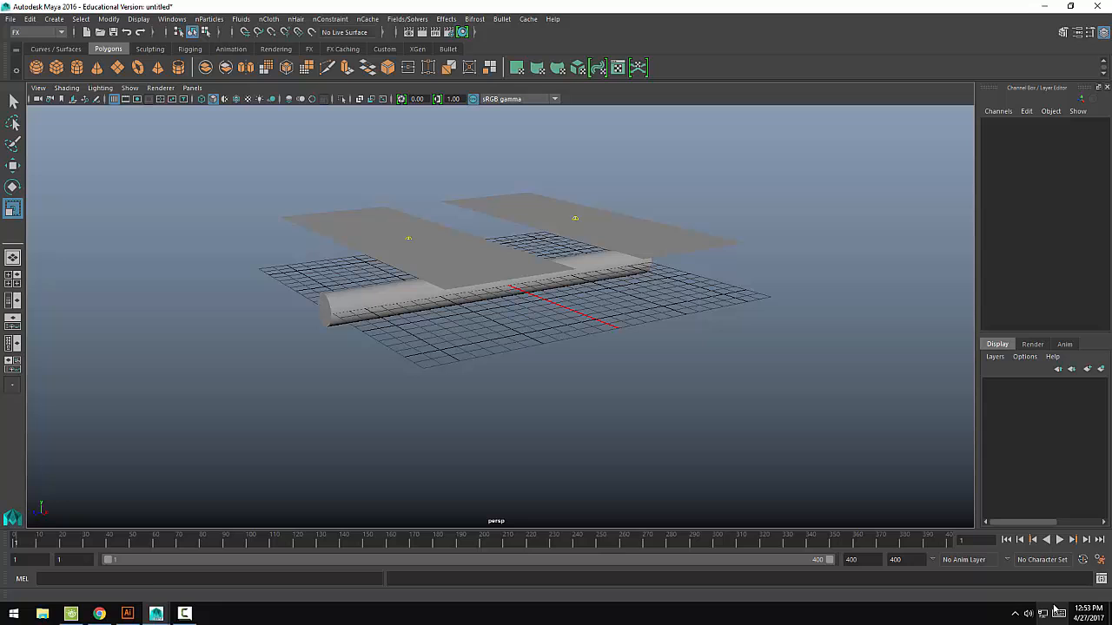
# - Play the nCloth simulation and hide the viewport grid
pyautogui.click(1059, 540)
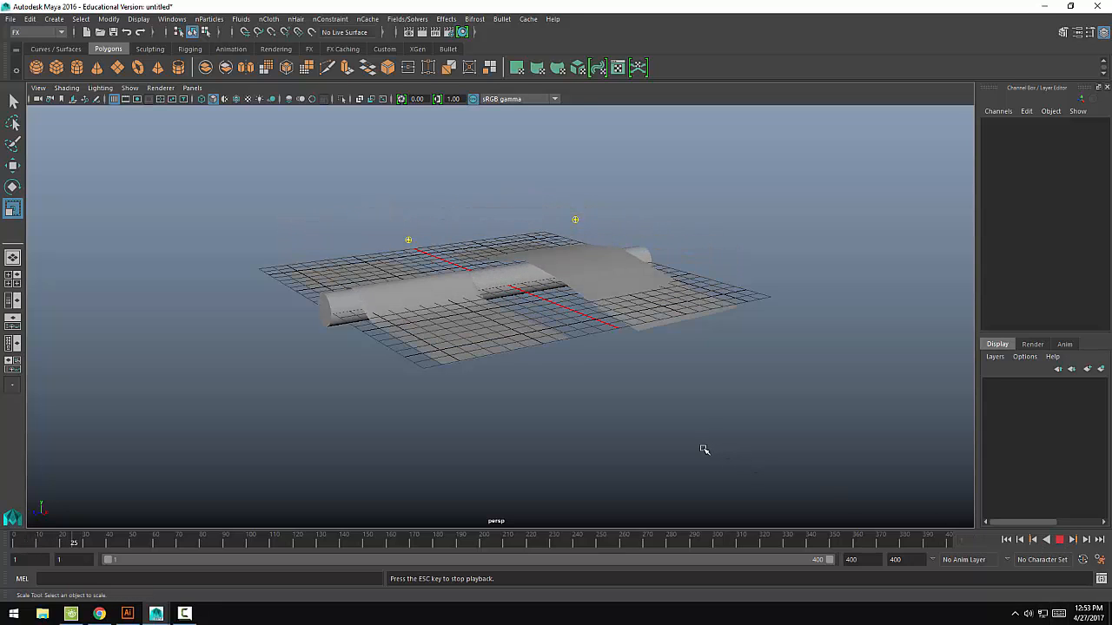
pyautogui.click(139, 18)
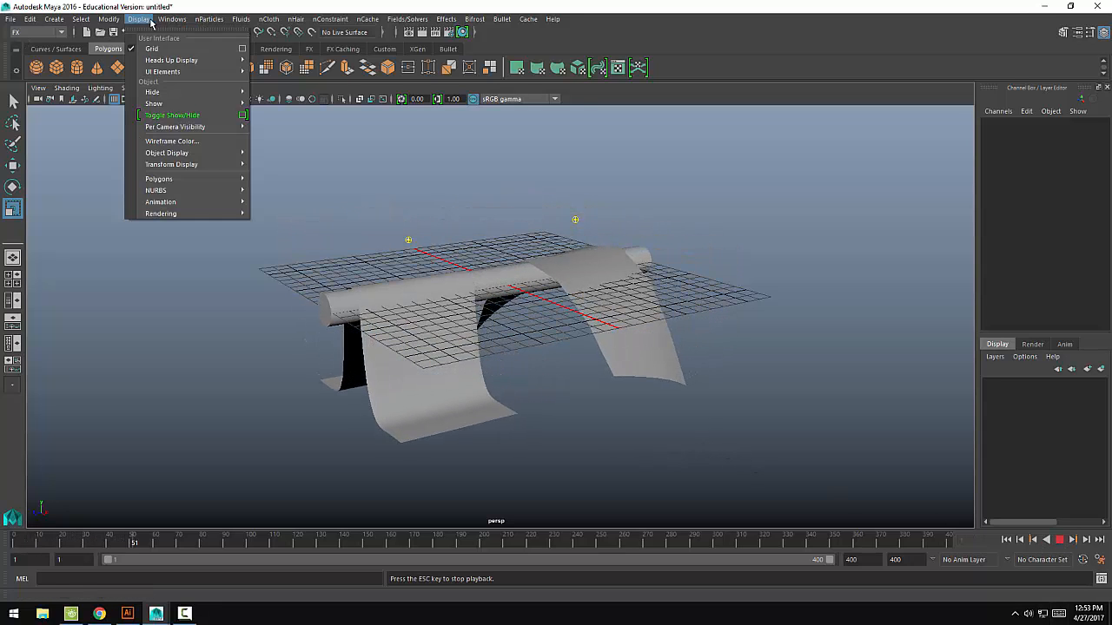
pyautogui.click(139, 19)
pyautogui.keyDown('alt'); pyautogui.moveTo(251, 251); pyautogui.dragTo(347, 261); pyautogui.keyUp('alt')
# - Examine from several angles how the coarse and dense planes drape over the cylinder during playback, selecting each to compare their wireframes
pyautogui.click(617, 313)
pyautogui.keyDown('alt'); pyautogui.moveTo(617, 313); pyautogui.dragTo(530, 308); pyautogui.keyUp('alt')
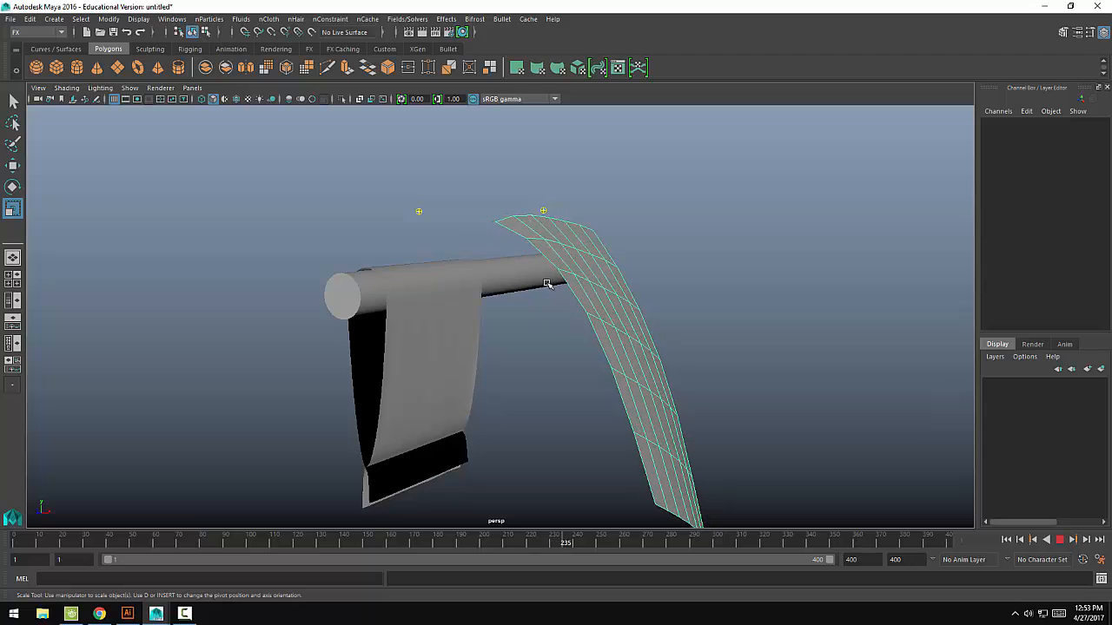
pyautogui.click(466, 325)
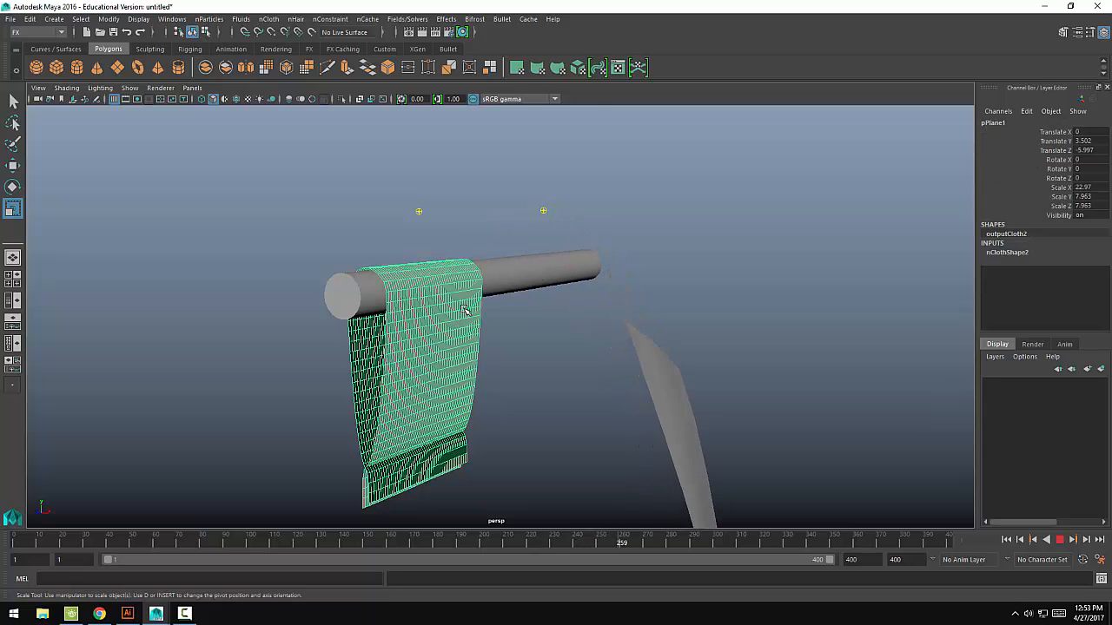
pyautogui.click(510, 322)
pyautogui.click(529, 346)
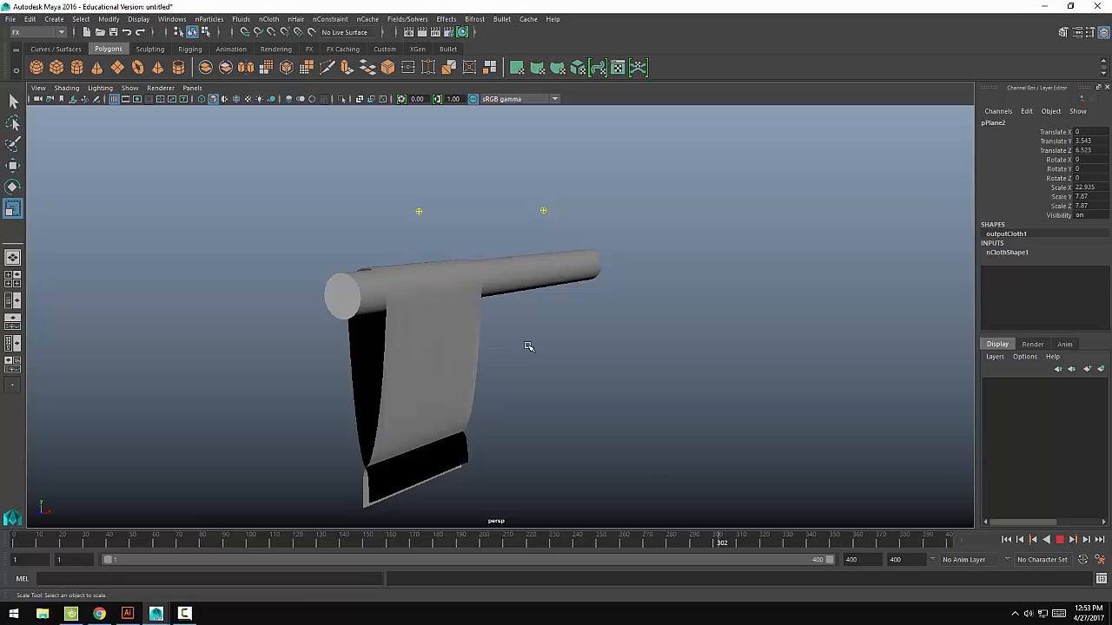
pyautogui.keyDown('alt'); pyautogui.moveTo(554, 353); pyautogui.dragTo(499, 349); pyautogui.keyUp('alt')
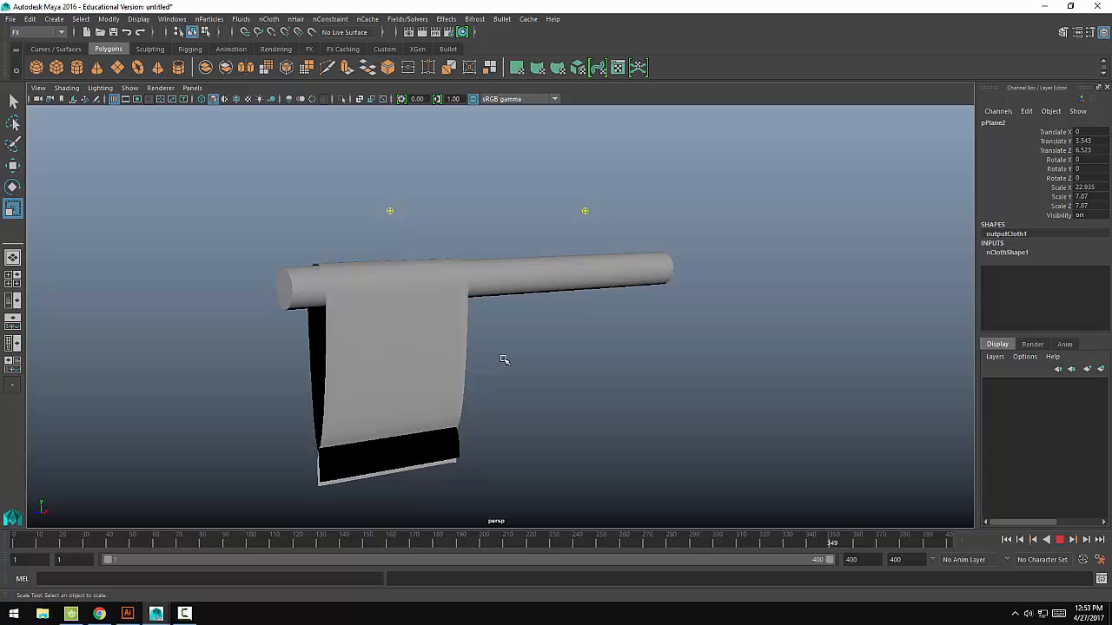
pyautogui.keyDown('alt'); pyautogui.moveTo(524, 358); pyautogui.dragTo(565, 362); pyautogui.keyUp('alt')
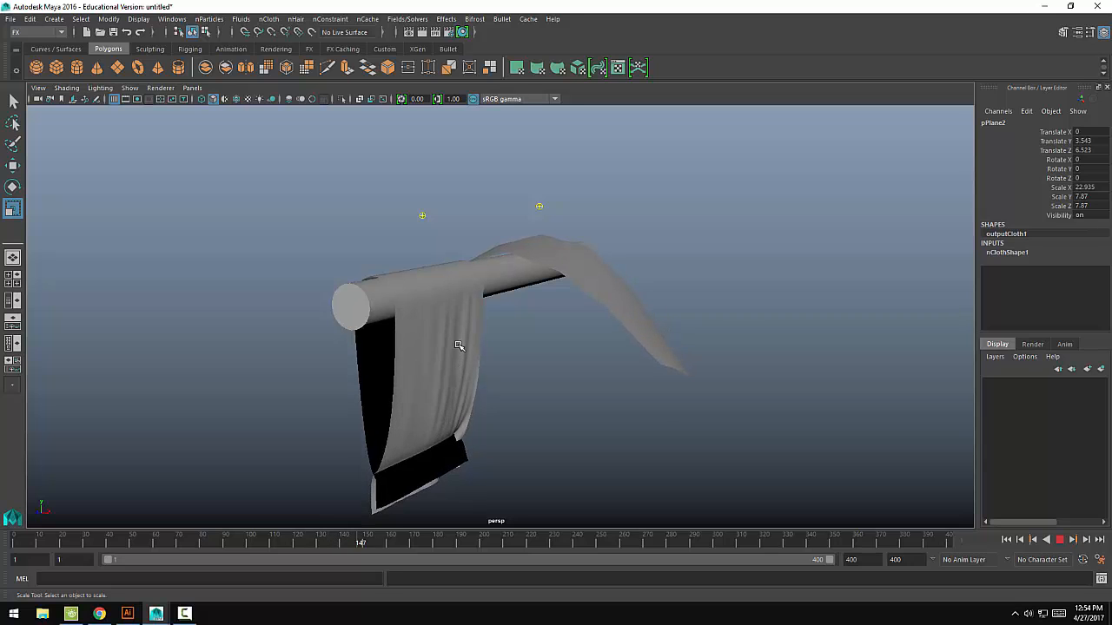
pyautogui.click(545, 273)
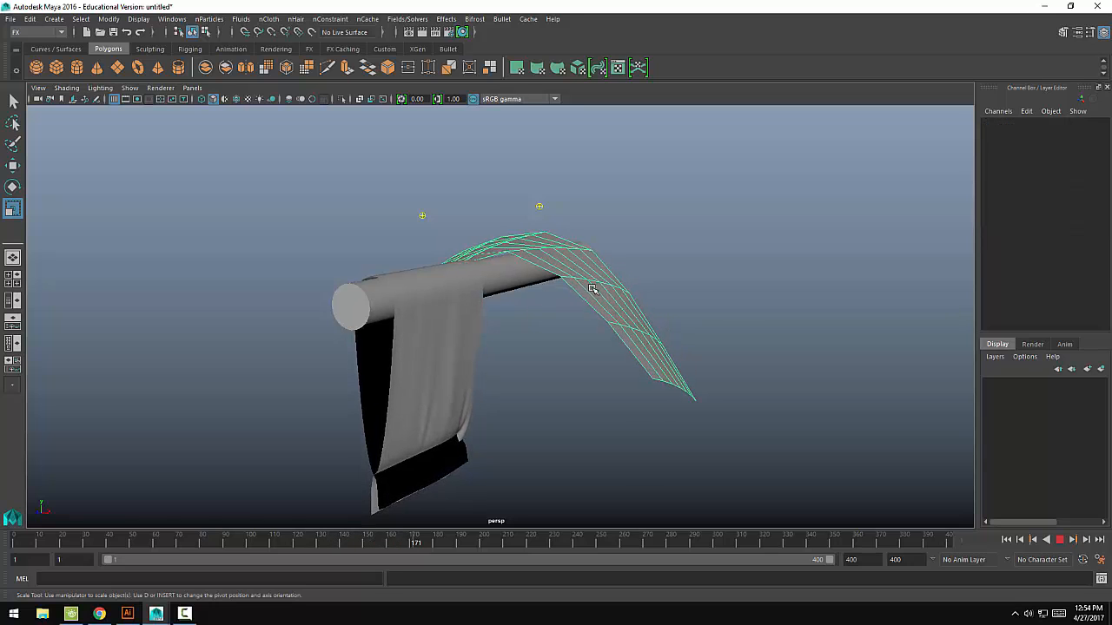
pyautogui.keyDown('alt'); pyautogui.moveTo(586, 345); pyautogui.dragTo(554, 351); pyautogui.keyUp('alt')
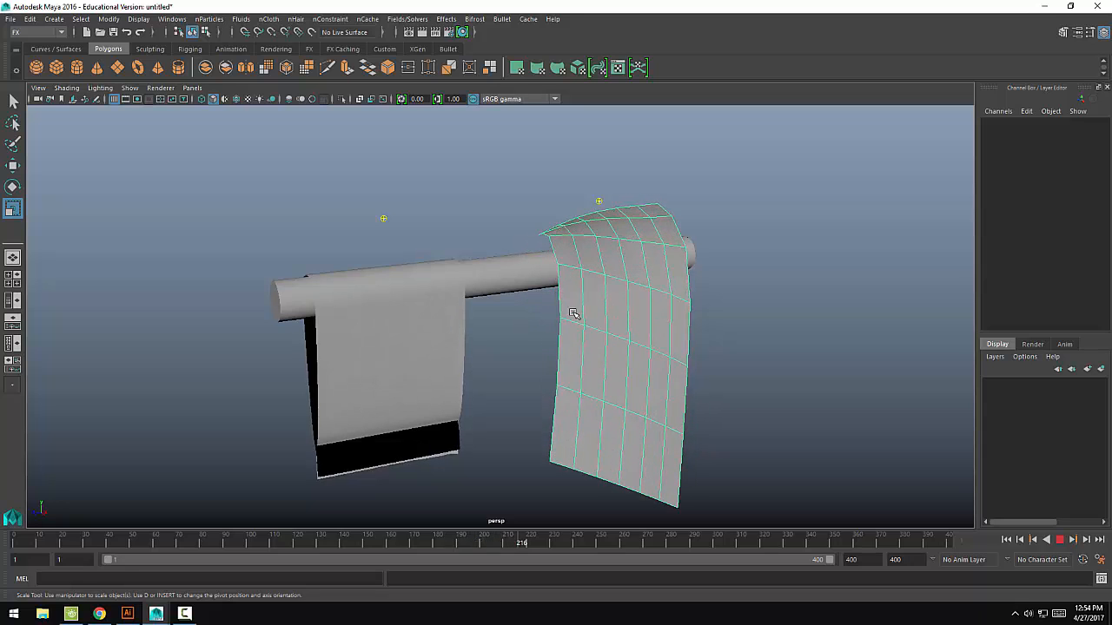
pyautogui.keyDown('alt'); pyautogui.moveTo(569, 309); pyautogui.dragTo(547, 314); pyautogui.keyUp('alt')
pyautogui.keyDown('alt'); pyautogui.moveTo(516, 361); pyautogui.dragTo(465, 353); pyautogui.keyUp('alt')
pyautogui.click(463, 353)
pyautogui.keyDown('alt'); pyautogui.moveTo(565, 338); pyautogui.dragTo(420, 372); pyautogui.keyUp('alt')
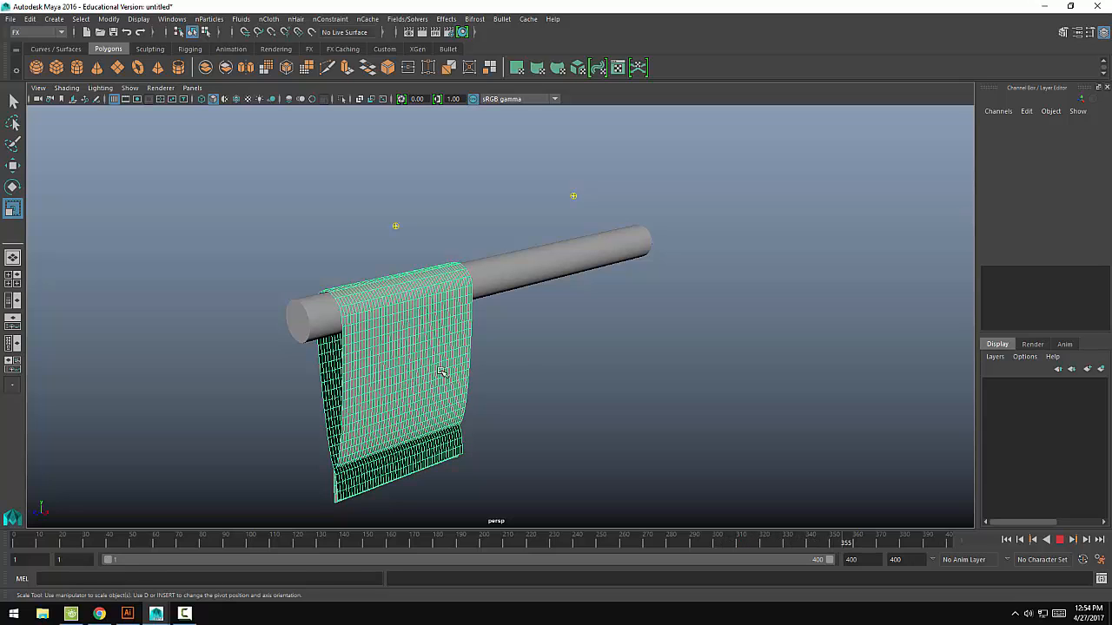
pyautogui.keyDown('alt'); pyautogui.moveTo(516, 387); pyautogui.dragTo(461, 388); pyautogui.keyUp('alt')
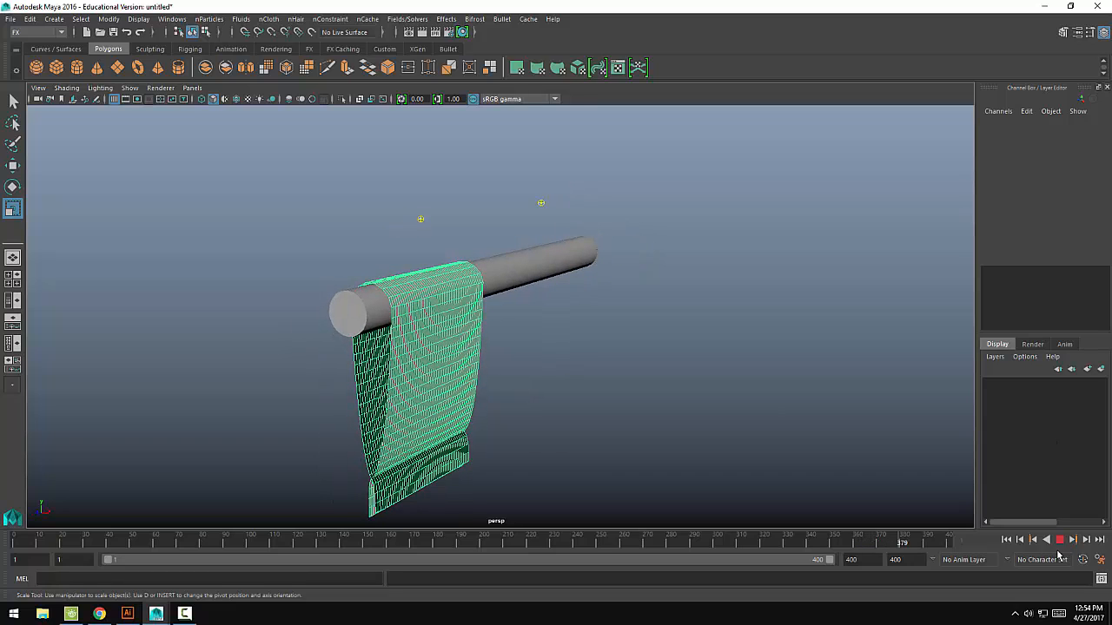
# - Stop the playback and return to the first frame, with both planes deselected
pyautogui.click(1062, 542)
pyautogui.click(1005, 542)
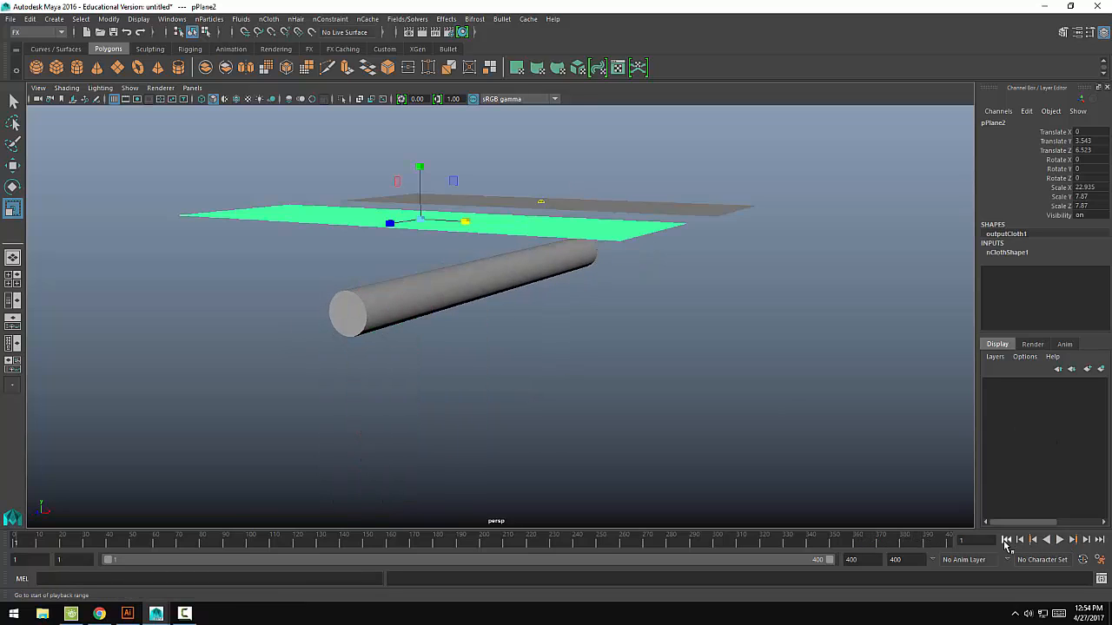
pyautogui.keyDown('alt'); pyautogui.moveTo(600, 325); pyautogui.dragTo(417, 236); pyautogui.keyUp('alt')
pyautogui.click(665, 362)
# - Start a new empty scene in place of the cylinder and planes setup
pyautogui.click(9, 19)
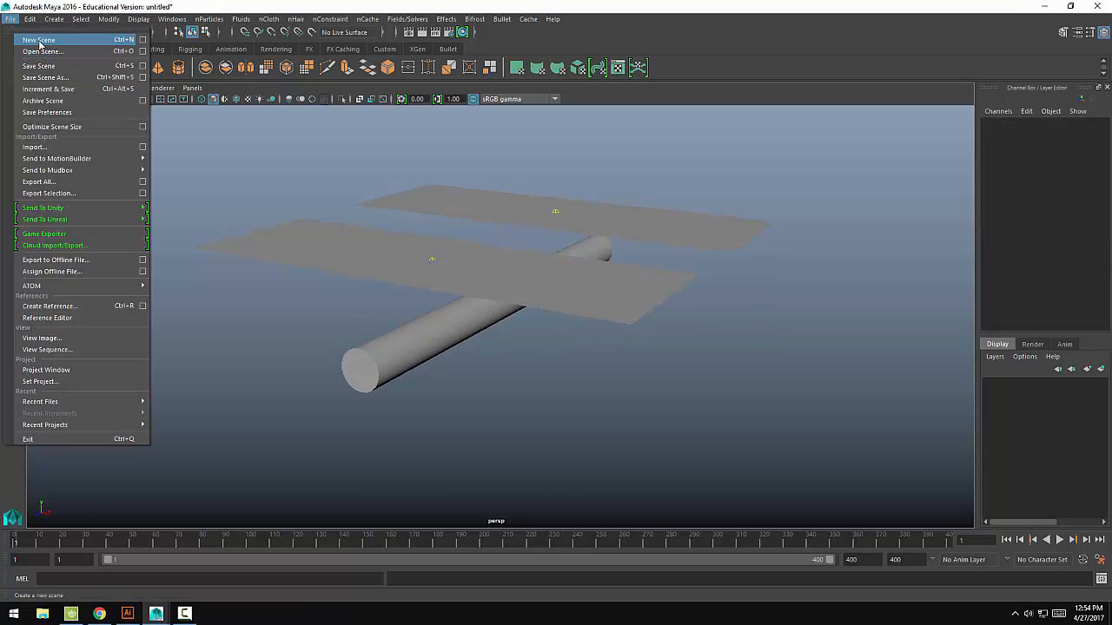
pyautogui.click(37, 40)
pyautogui.click(556, 310)
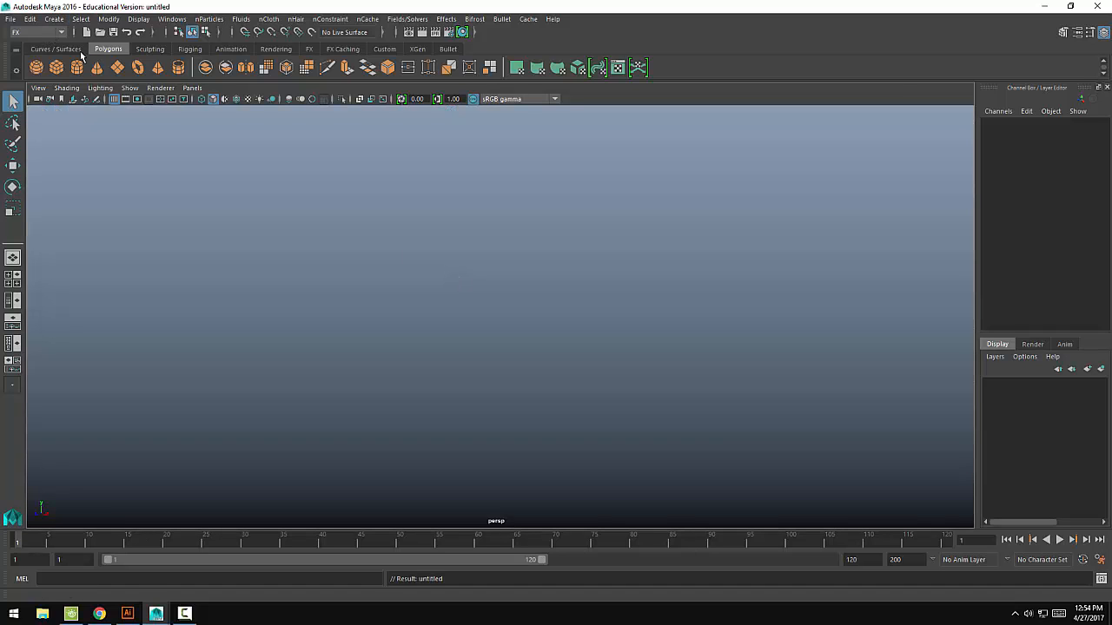
# - Create a polygon plane at the origin and scale it uniformly to about 32 as a ground surface
pyautogui.click(119, 72)
pyautogui.press('e')
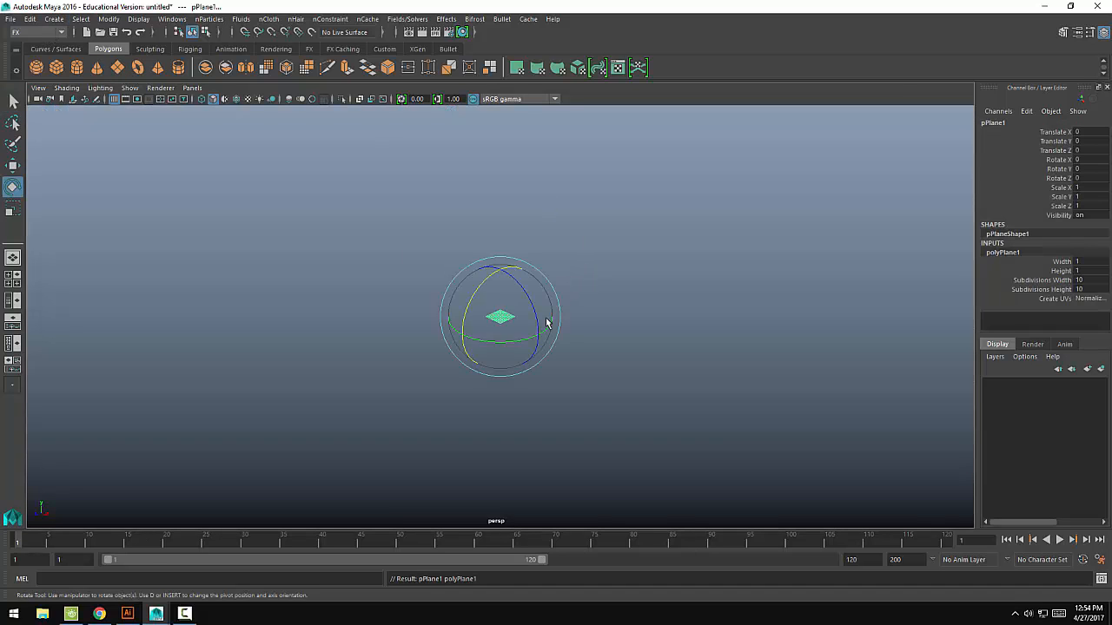
pyautogui.press('r')
pyautogui.moveTo(501, 317); pyautogui.dragTo(947, 262)
pyautogui.click(788, 206)
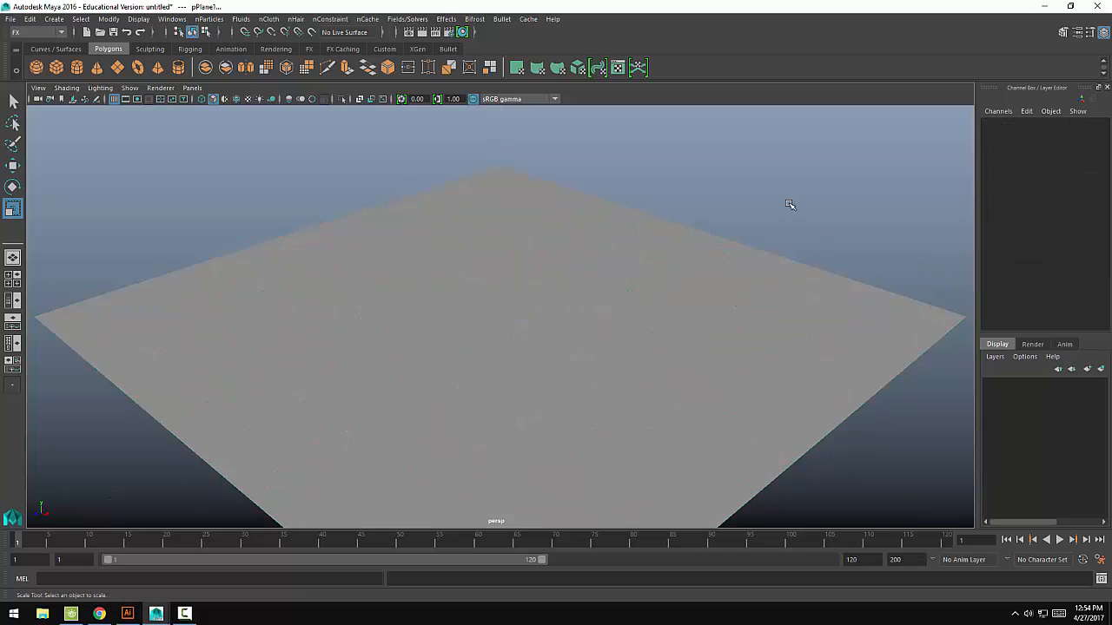
pyautogui.keyDown('alt'); pyautogui.moveTo(789, 206); pyautogui.dragTo(262, 147); pyautogui.keyUp('alt')
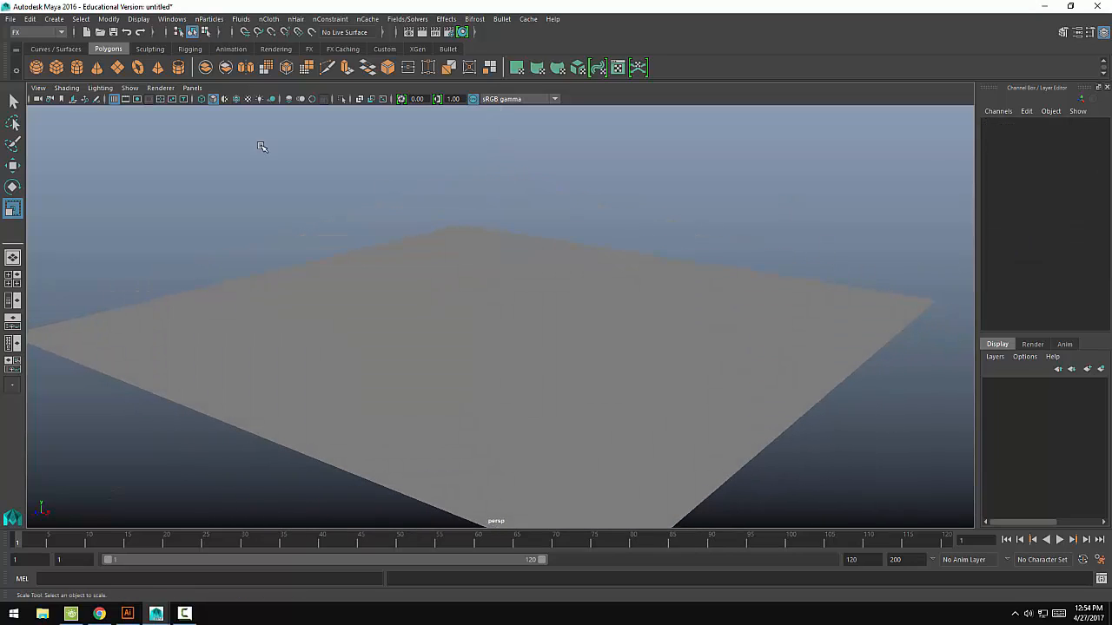
# - Create a polygon cube, raise it to about 6.15 above the plane, and scale it uniformly to about 5.1
pyautogui.click(56, 70)
pyautogui.press('w')
pyautogui.moveTo(500, 261); pyautogui.dragTo(501, 135)
pyautogui.press('e')
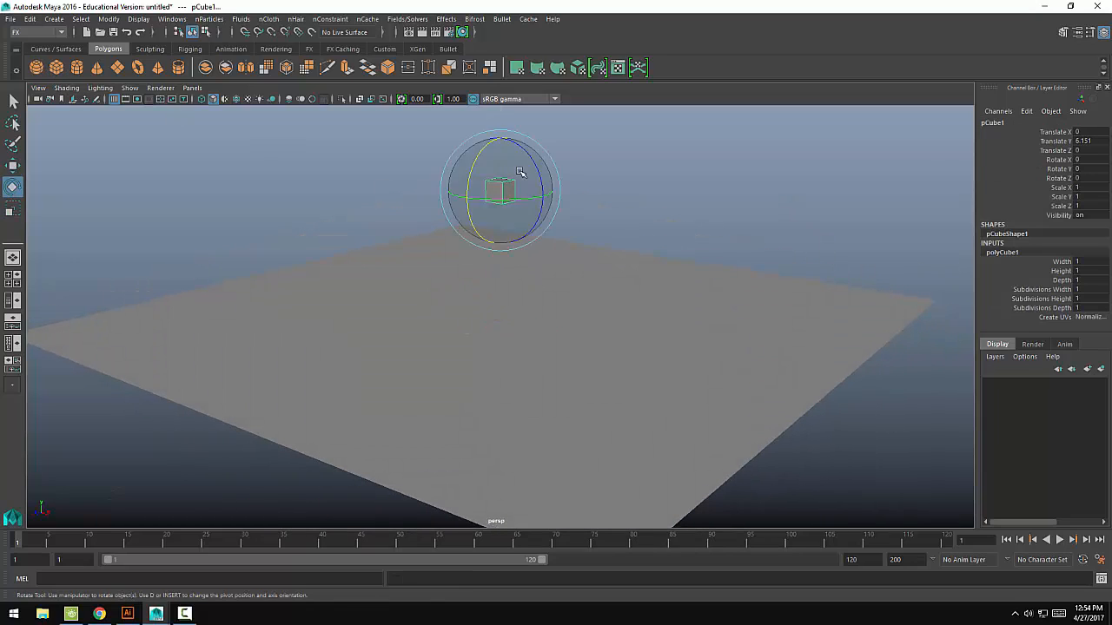
pyautogui.press('r')
pyautogui.moveTo(500, 188); pyautogui.dragTo(590, 183)
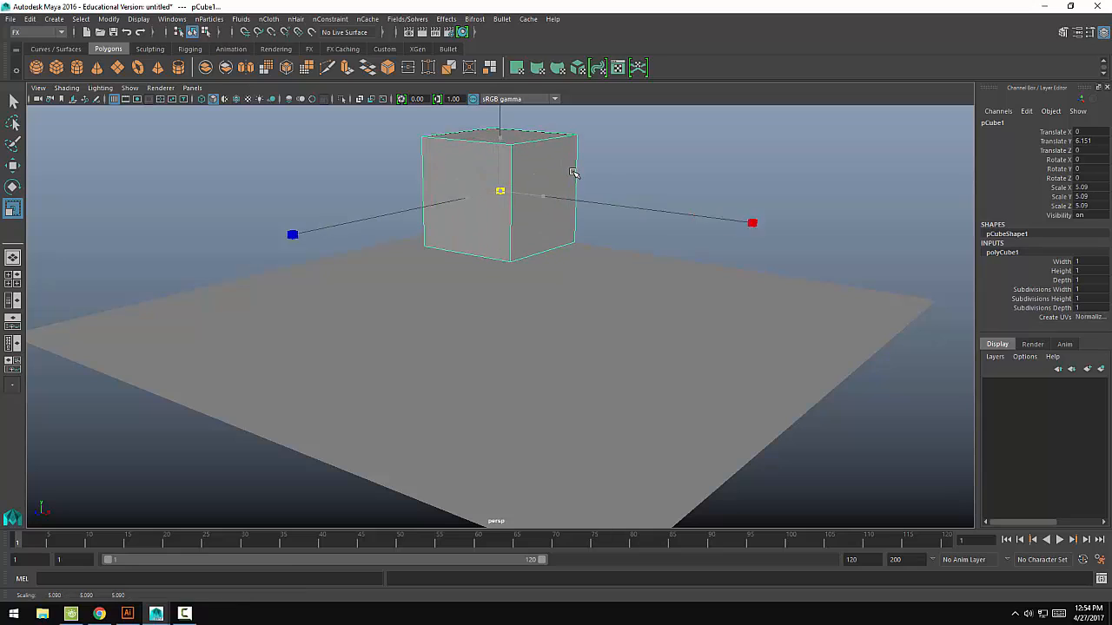
# - Smooth the cube four times with one division each to round it into a dense sphere
pyautogui.click(267, 73)
pyautogui.click(267, 73)
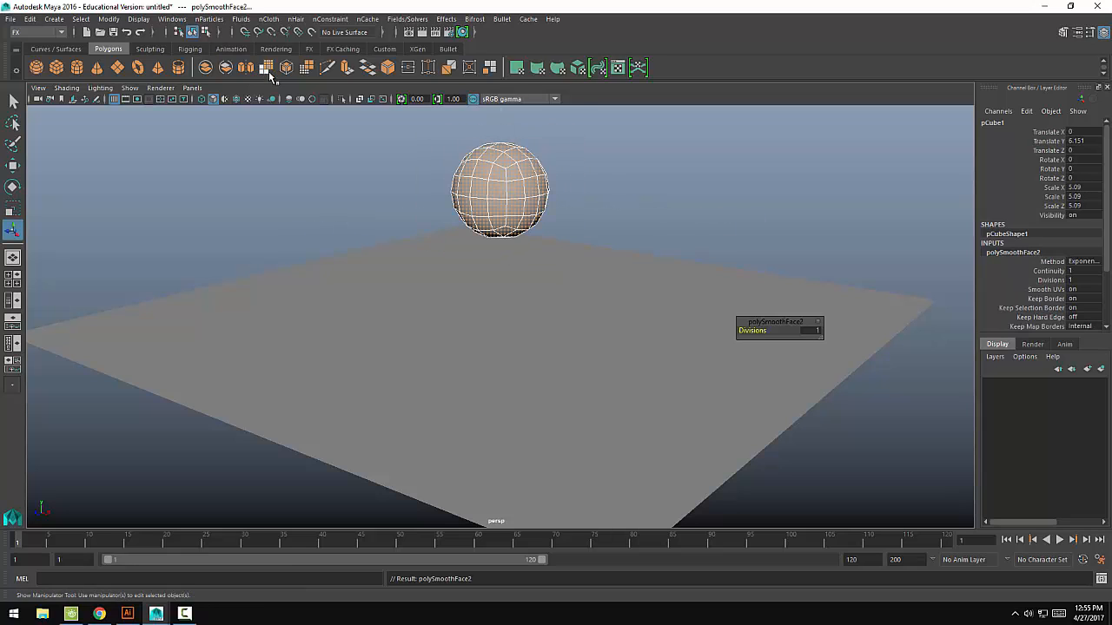
pyautogui.click(268, 72)
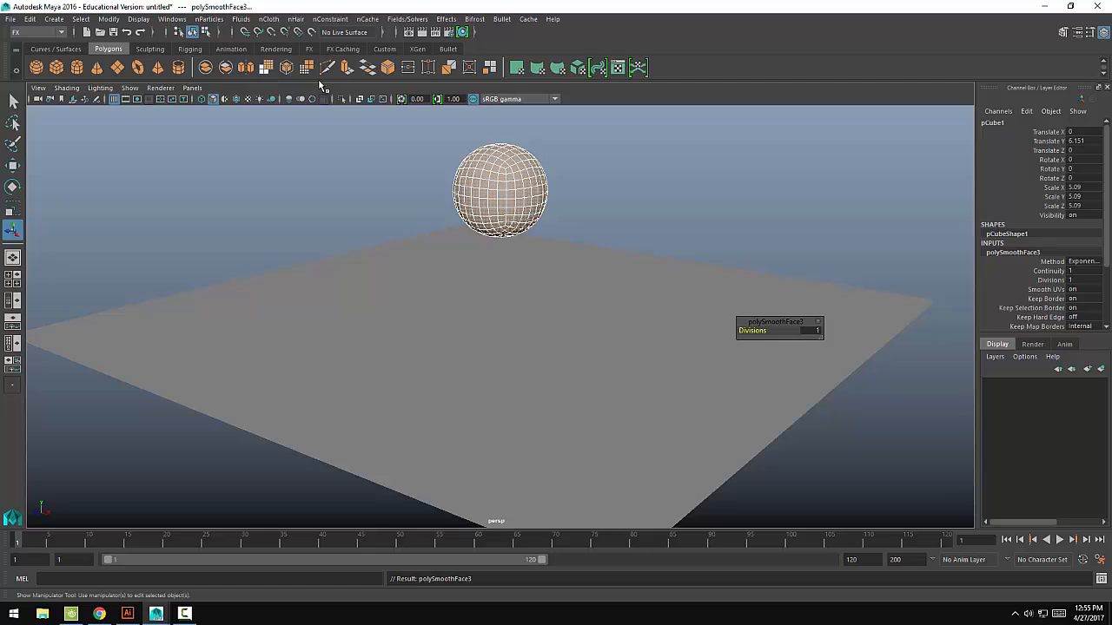
pyautogui.click(266, 70)
# - Scale the smoothed sphere uniformly to about 10.9 and raise it to a Translate Y of about 10.3
pyautogui.press('r')
pyautogui.click(501, 188)
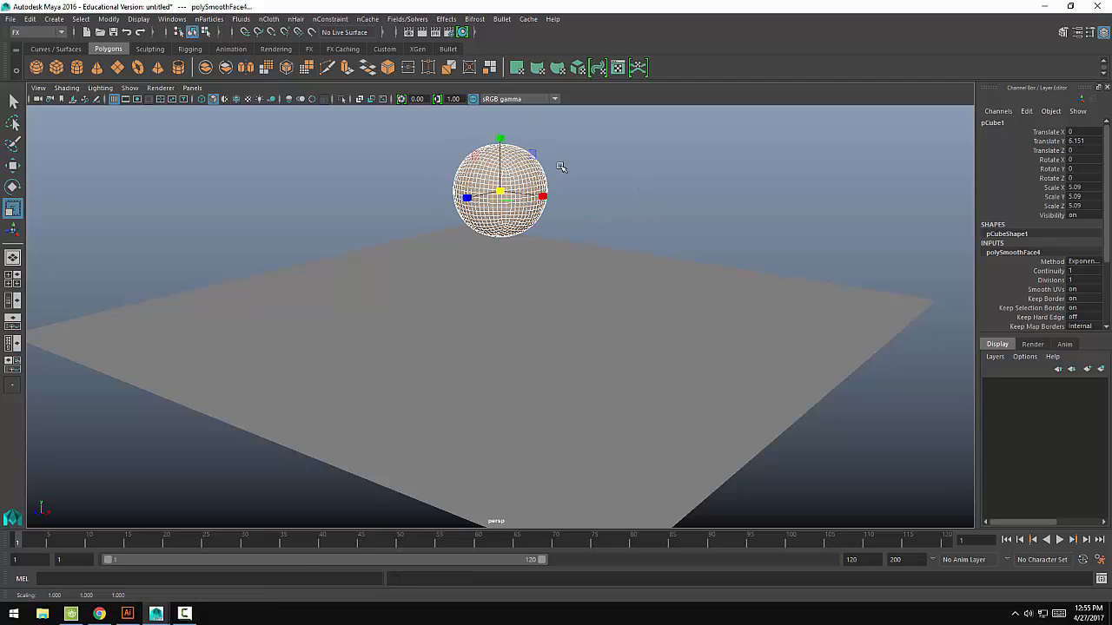
pyautogui.click(506, 160)
pyautogui.click(665, 168)
pyautogui.click(501, 169)
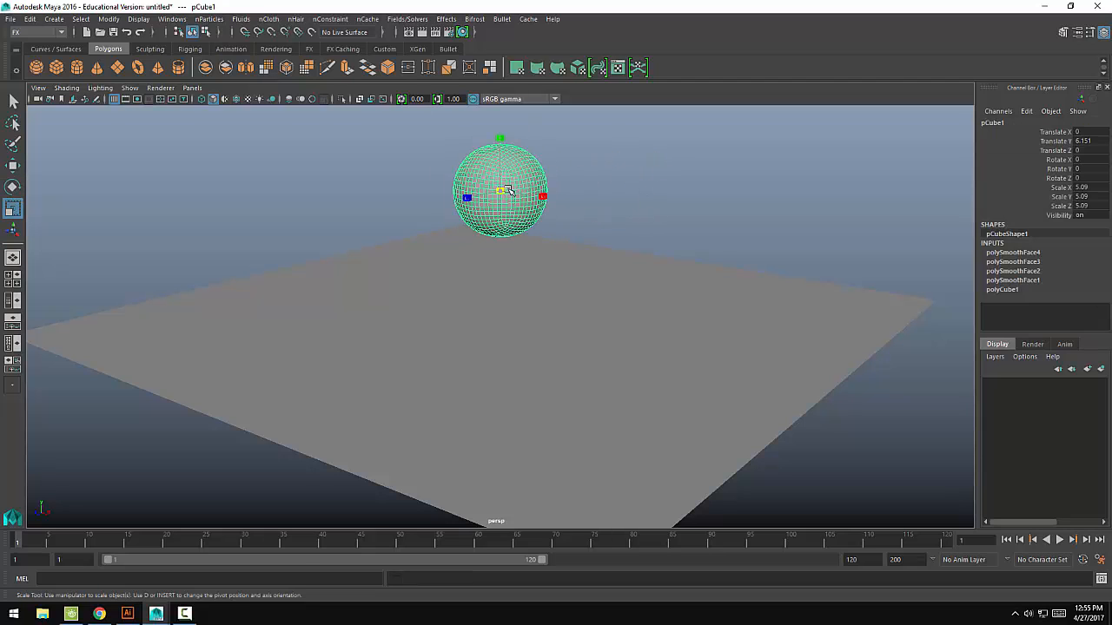
pyautogui.moveTo(501, 190); pyautogui.dragTo(593, 174)
pyautogui.press('w')
pyautogui.scroll(-3, 510, 198)
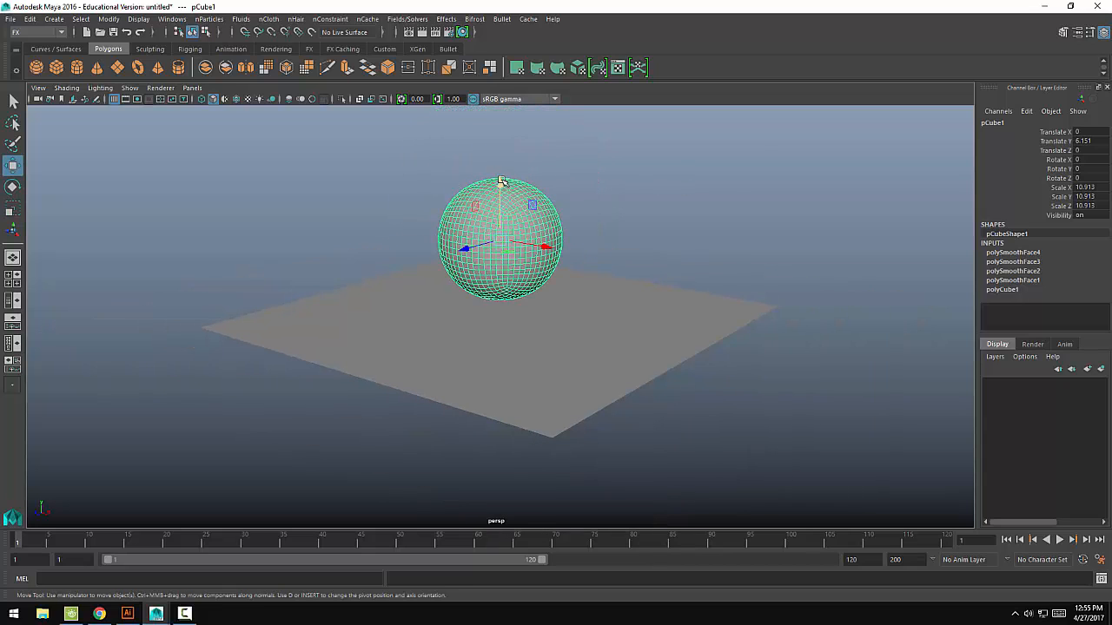
pyautogui.moveTo(501, 181); pyautogui.dragTo(588, 218)
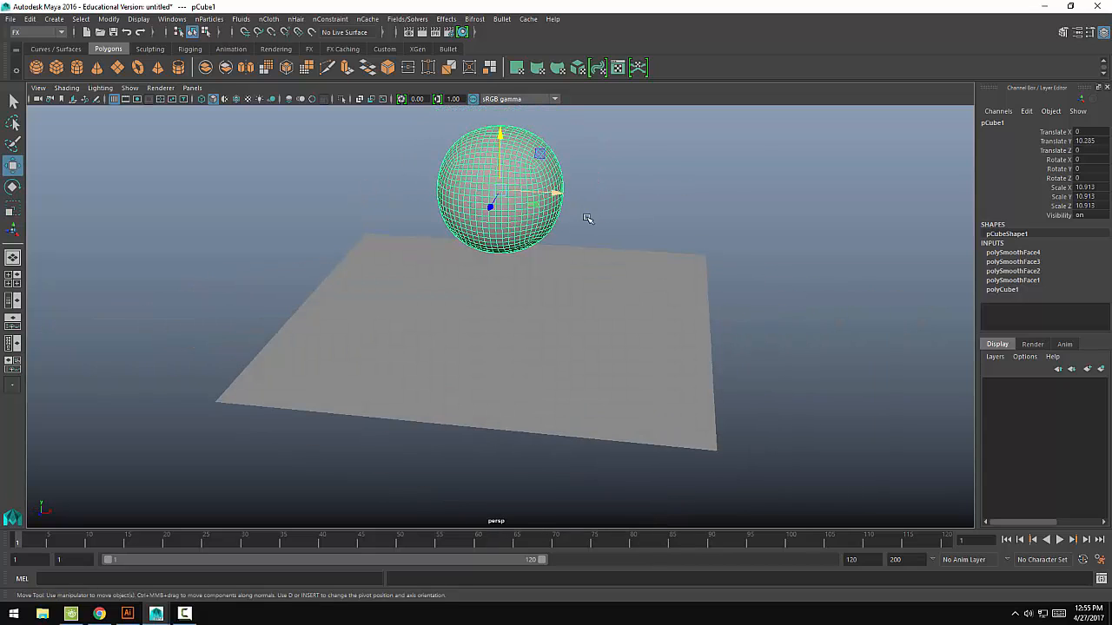
pyautogui.click(598, 209)
# - Turn the ground plane into an nCloth passive collider
pyautogui.click(596, 283)
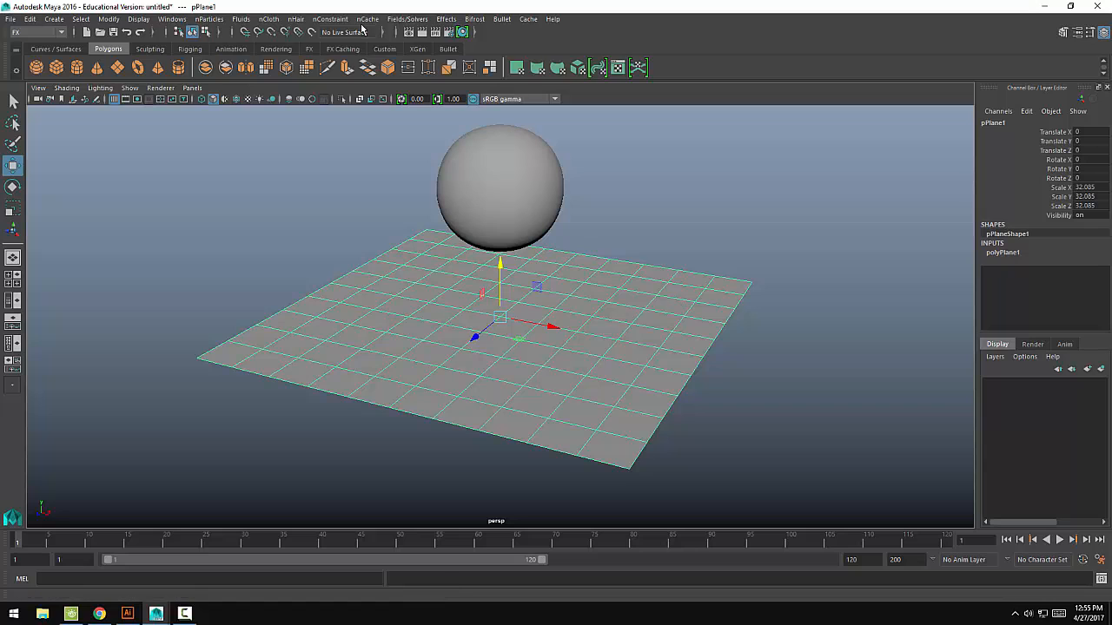
pyautogui.click(268, 18)
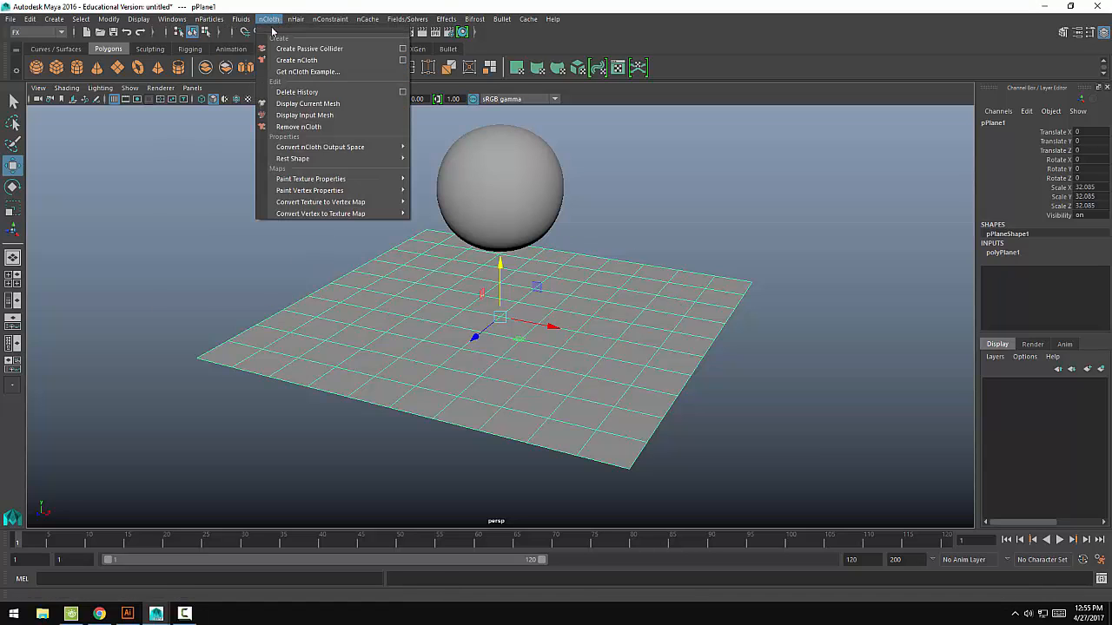
pyautogui.click(287, 49)
pyautogui.click(271, 253)
pyautogui.click(407, 288)
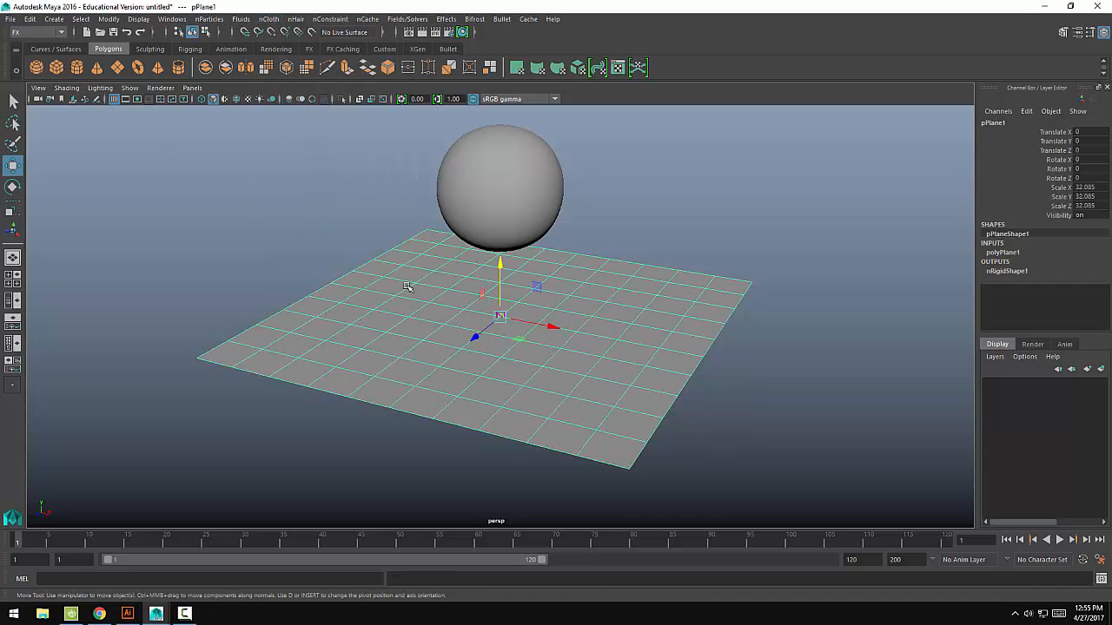
# - Convert the sphere to nCloth and play the simulation of it falling onto the plane
pyautogui.click(495, 166)
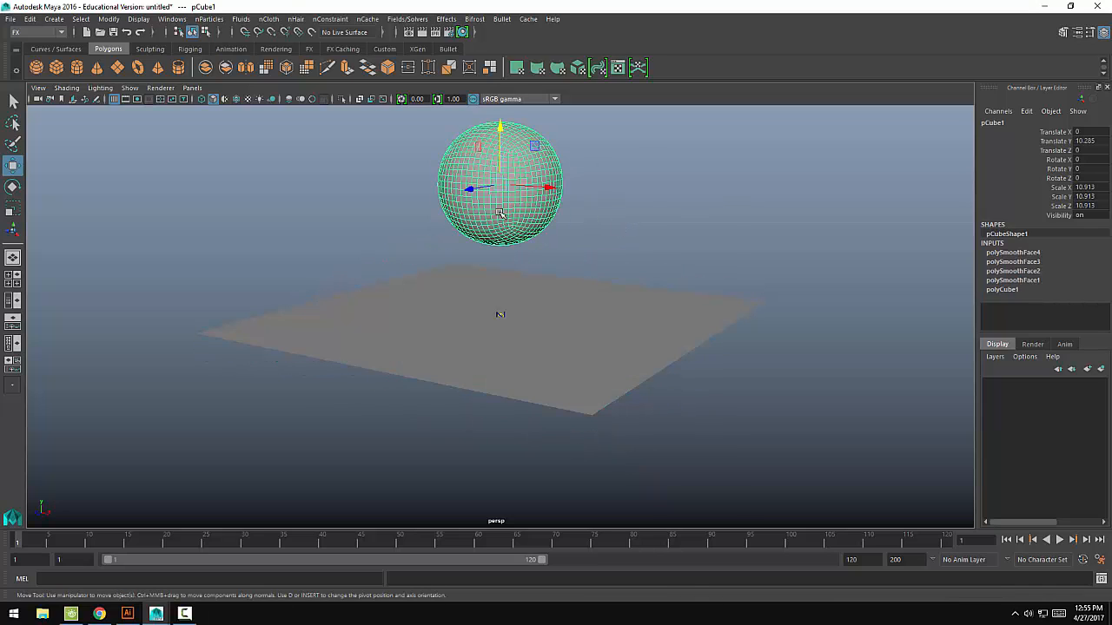
pyautogui.click(269, 18)
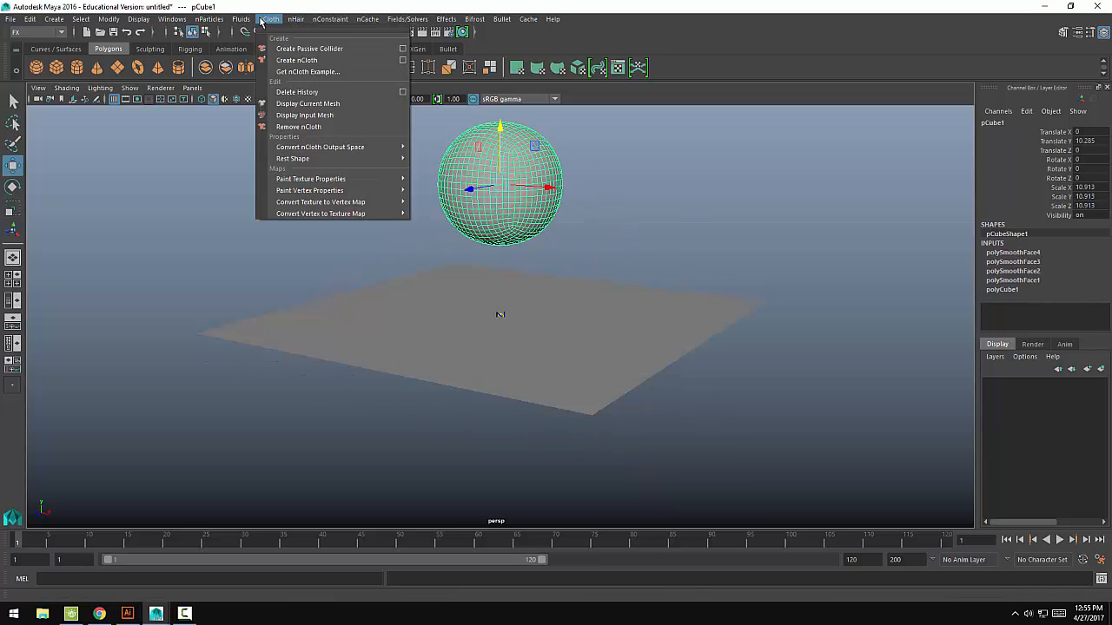
pyautogui.click(298, 60)
pyautogui.click(698, 244)
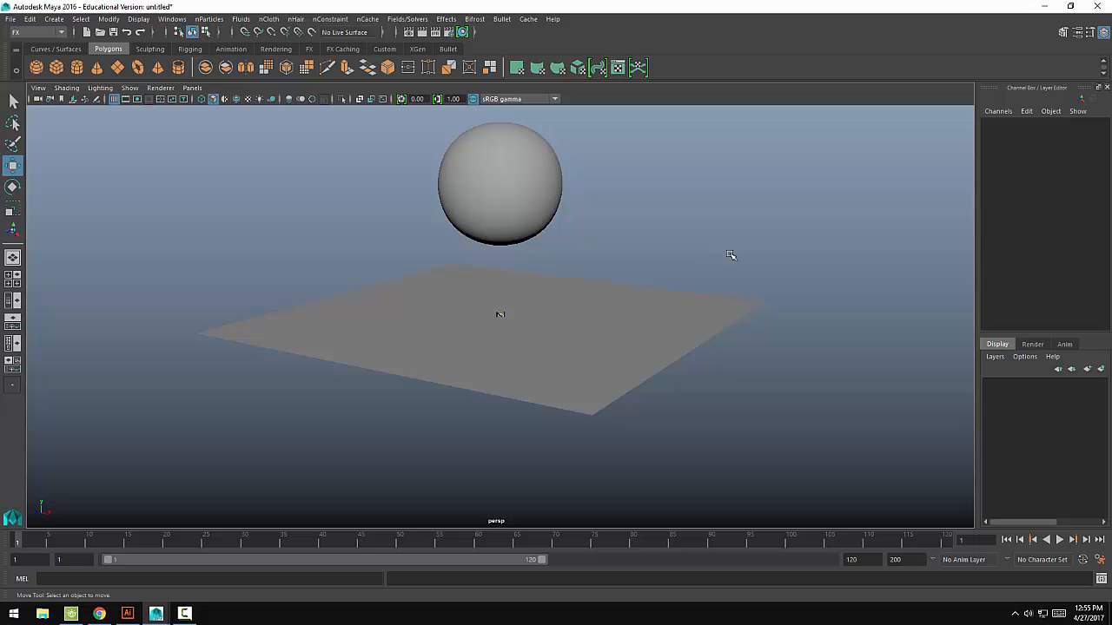
pyautogui.click(1059, 539)
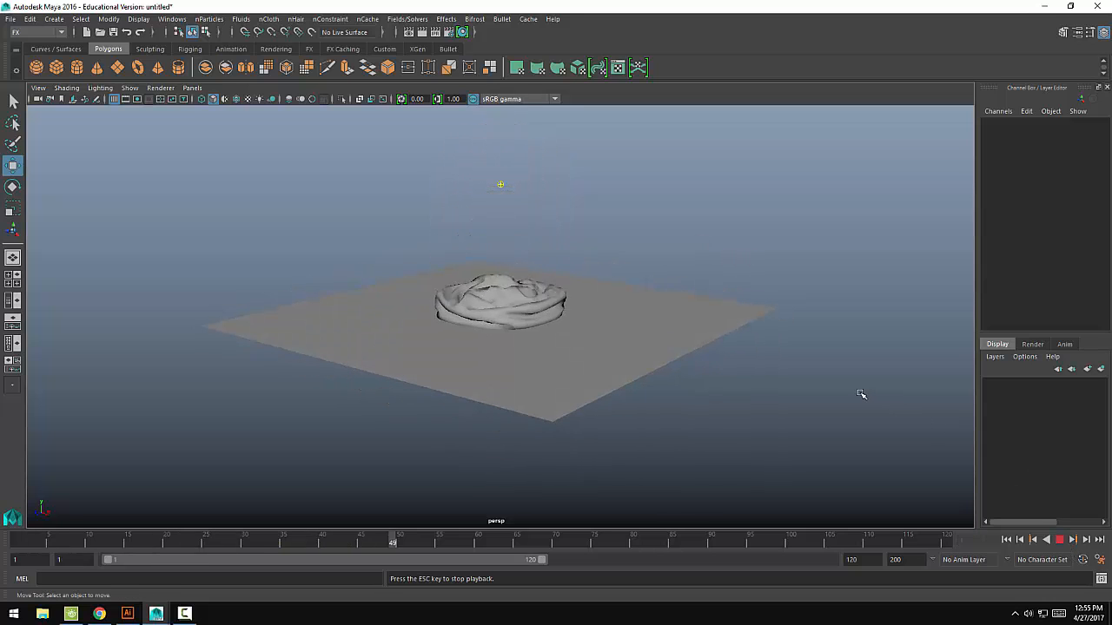
# - Examine the collapsing cloth sphere from several angles during playback and return to the first frame
pyautogui.keyDown('alt'); pyautogui.moveTo(762, 414); pyautogui.dragTo(512, 354); pyautogui.keyUp('alt')
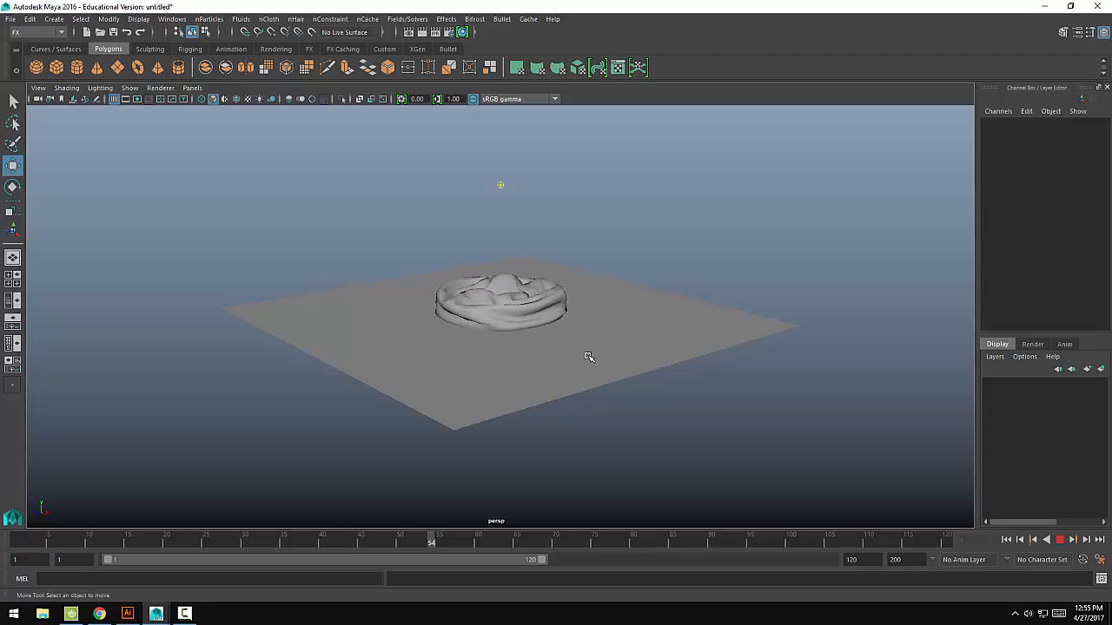
pyautogui.keyDown('alt'); pyautogui.moveTo(745, 459); pyautogui.dragTo(568, 404); pyautogui.keyUp('alt')
pyautogui.keyDown('alt'); pyautogui.moveTo(707, 418); pyautogui.dragTo(722, 373); pyautogui.keyUp('alt')
pyautogui.keyDown('alt'); pyautogui.moveTo(617, 384); pyautogui.dragTo(519, 374); pyautogui.keyUp('alt')
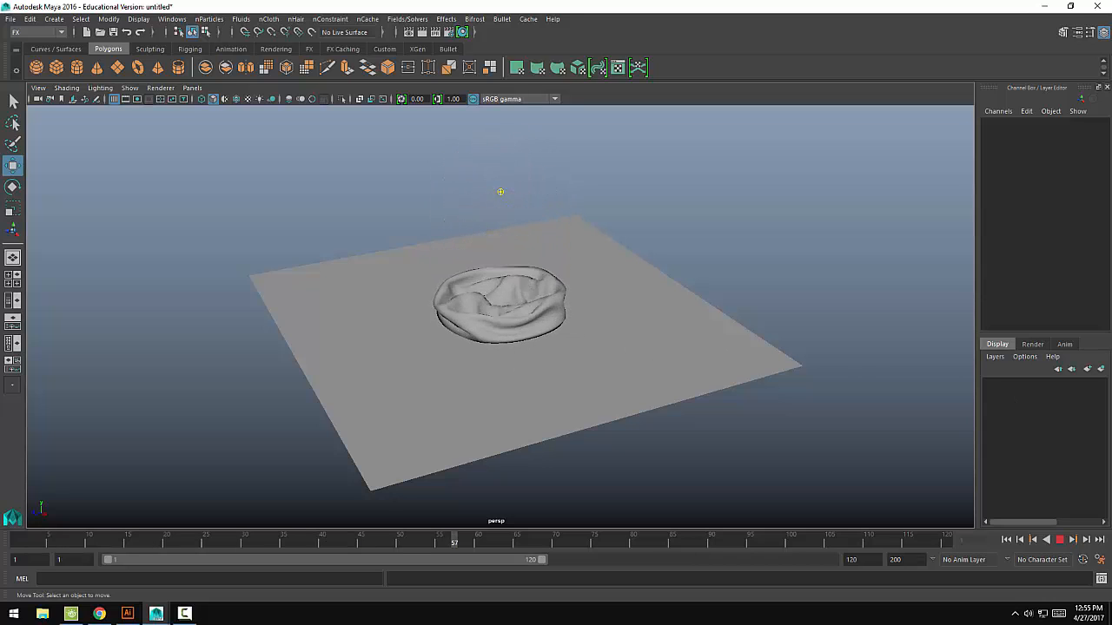
pyautogui.click(1005, 540)
pyautogui.keyDown('alt'); pyautogui.moveTo(683, 193); pyautogui.dragTo(760, 185); pyautogui.keyUp('alt')
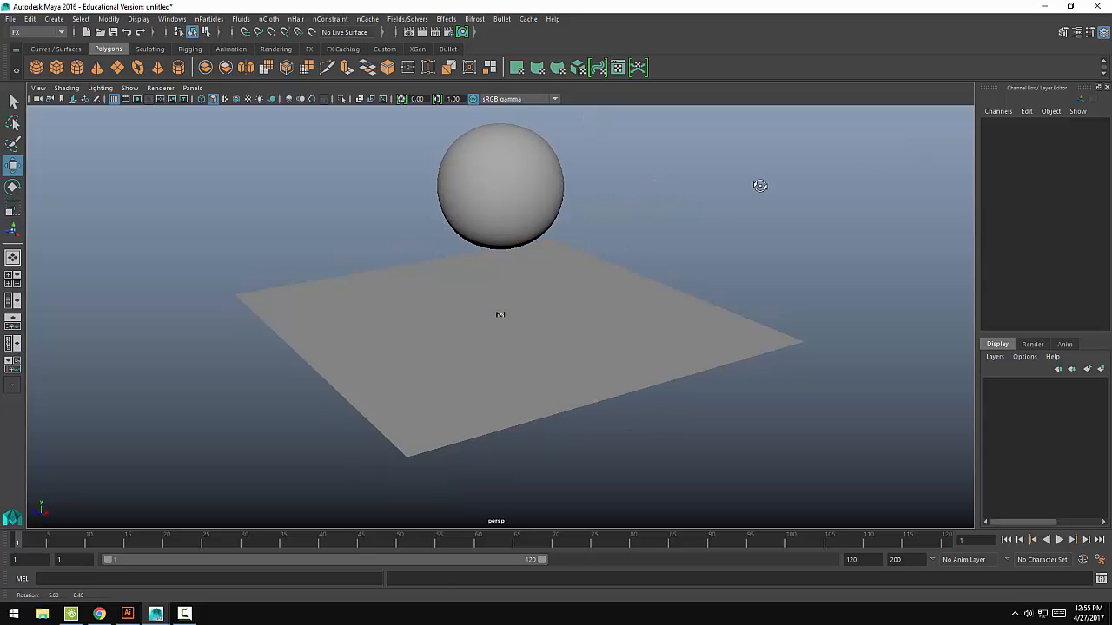
# - Replace the sphere's nCloth settings with the waterBalloon preset
pyautogui.click(487, 174)
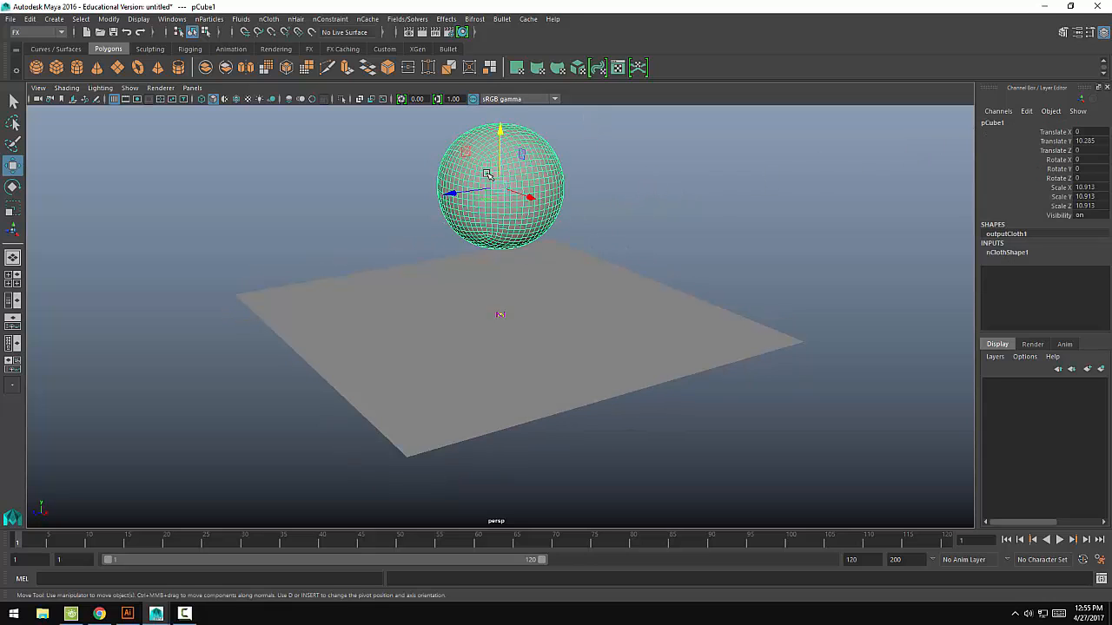
pyautogui.click(1077, 32)
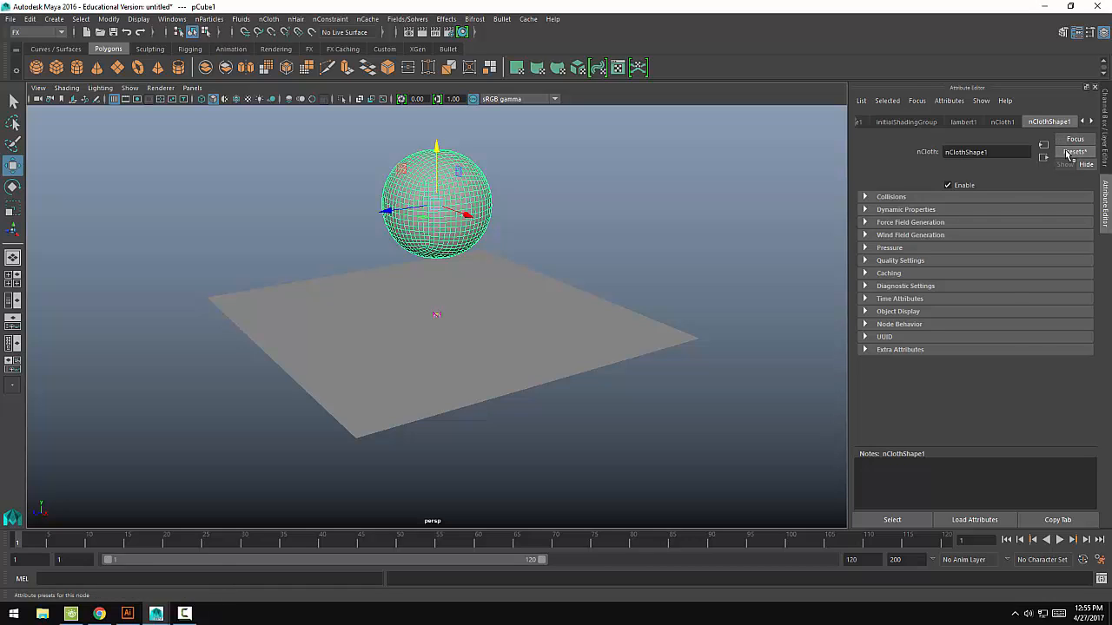
pyautogui.click(1069, 154)
pyautogui.moveTo(1028, 194)
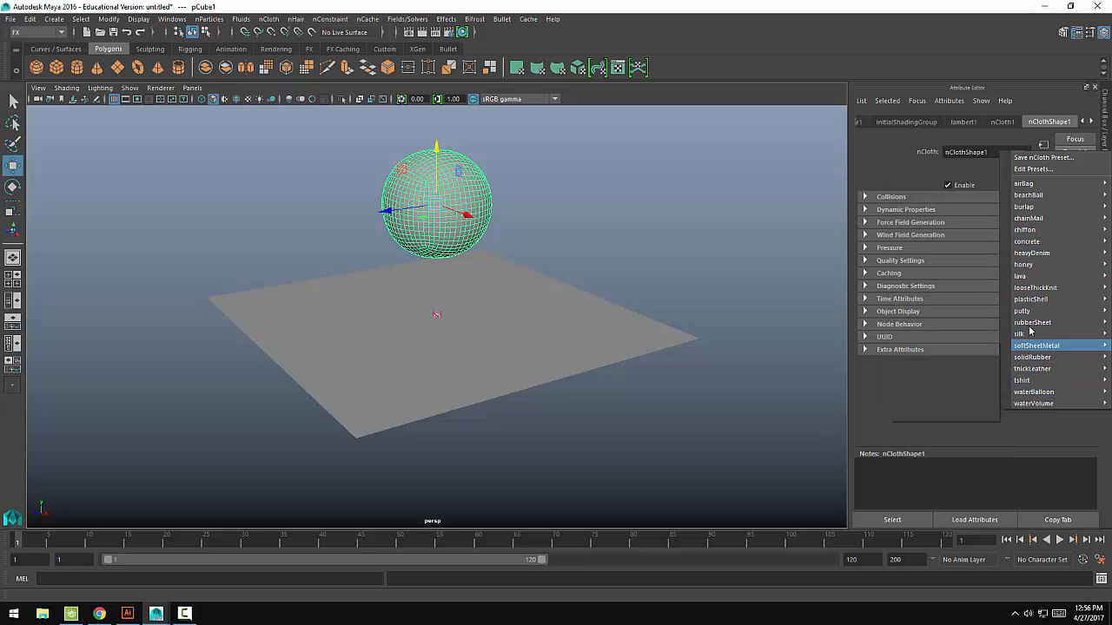
pyautogui.moveTo(1031, 396)
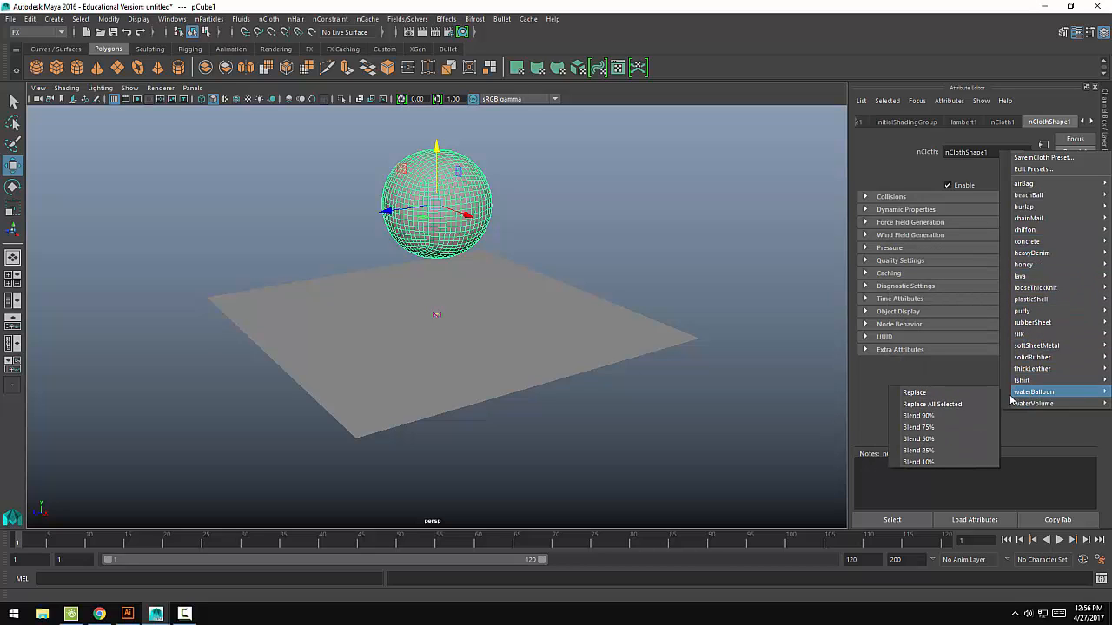
pyautogui.click(916, 392)
pyautogui.click(818, 379)
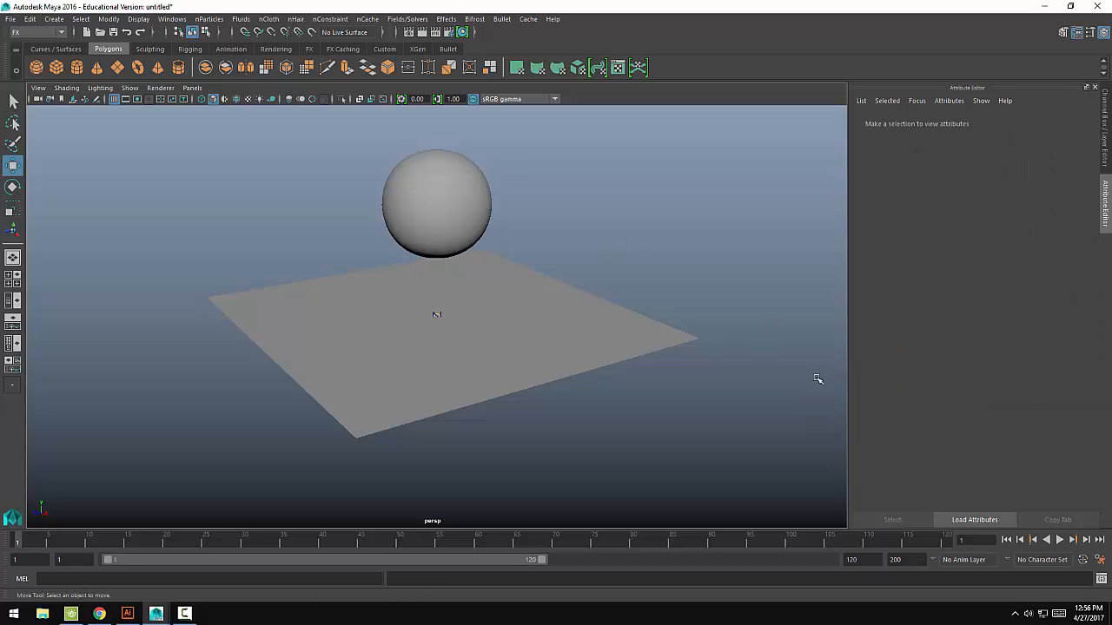
# - Play the water balloon simulation, view the impact from a lower angle, and rewind to the first frame
pyautogui.click(1060, 540)
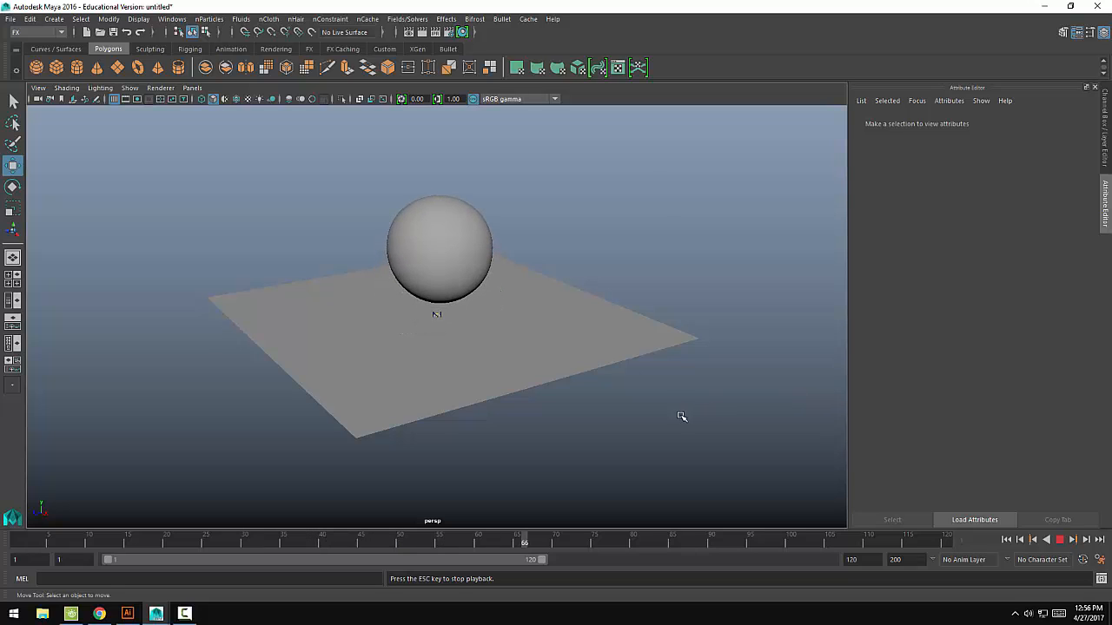
pyautogui.moveTo(680, 414)
pyautogui.keyDown('alt'); pyautogui.mouseDown()
pyautogui.moveTo(690, 390)
pyautogui.moveTo(687, 404)
pyautogui.mouseUp(); pyautogui.keyUp('alt')
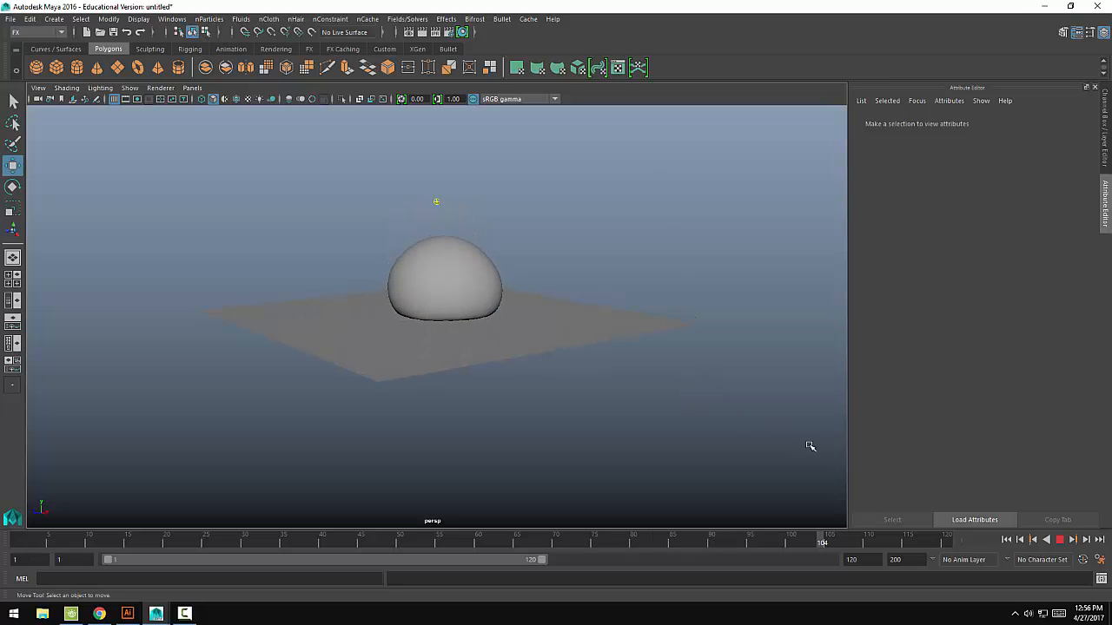
pyautogui.click(1004, 539)
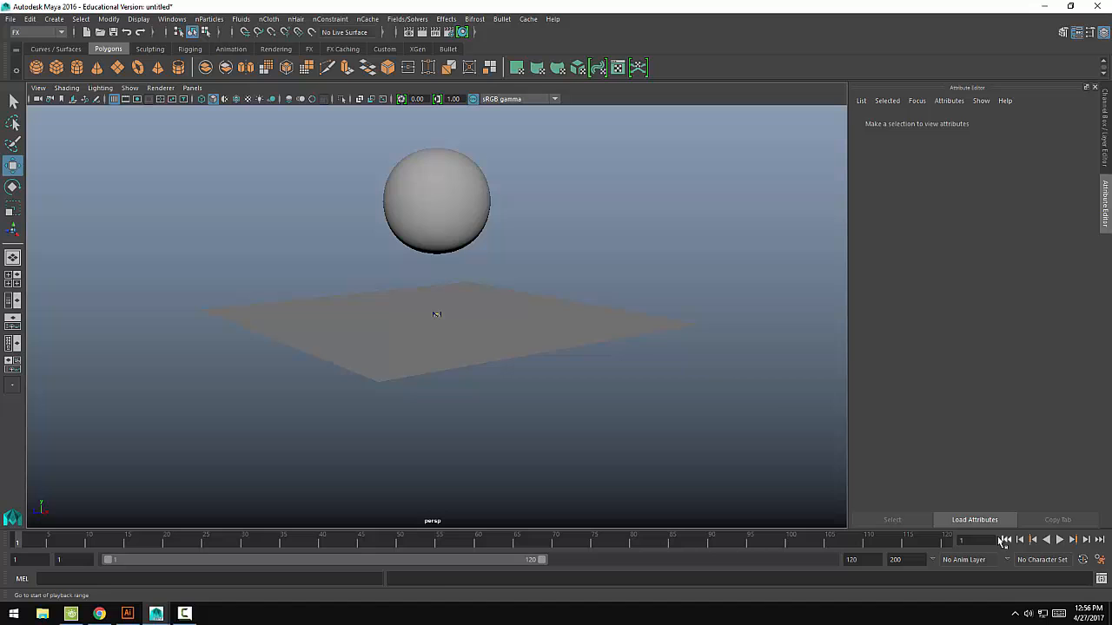
# - Replace the sphere's nCloth settings with the silk preset
pyautogui.click(461, 222)
pyautogui.click(1075, 151)
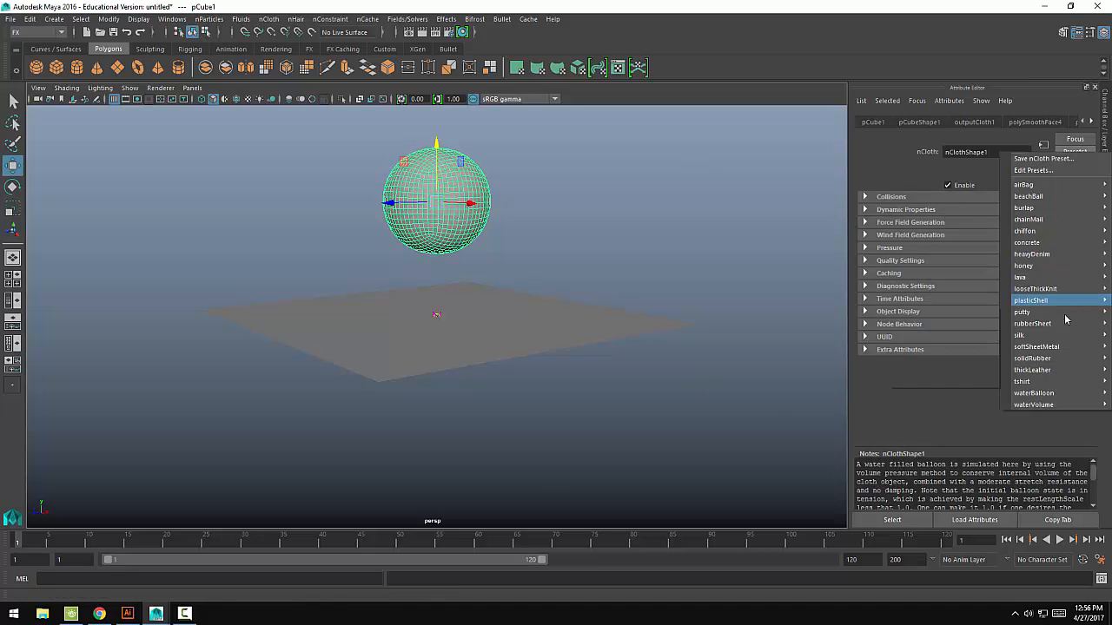
pyautogui.moveTo(1025, 335)
pyautogui.click(958, 334)
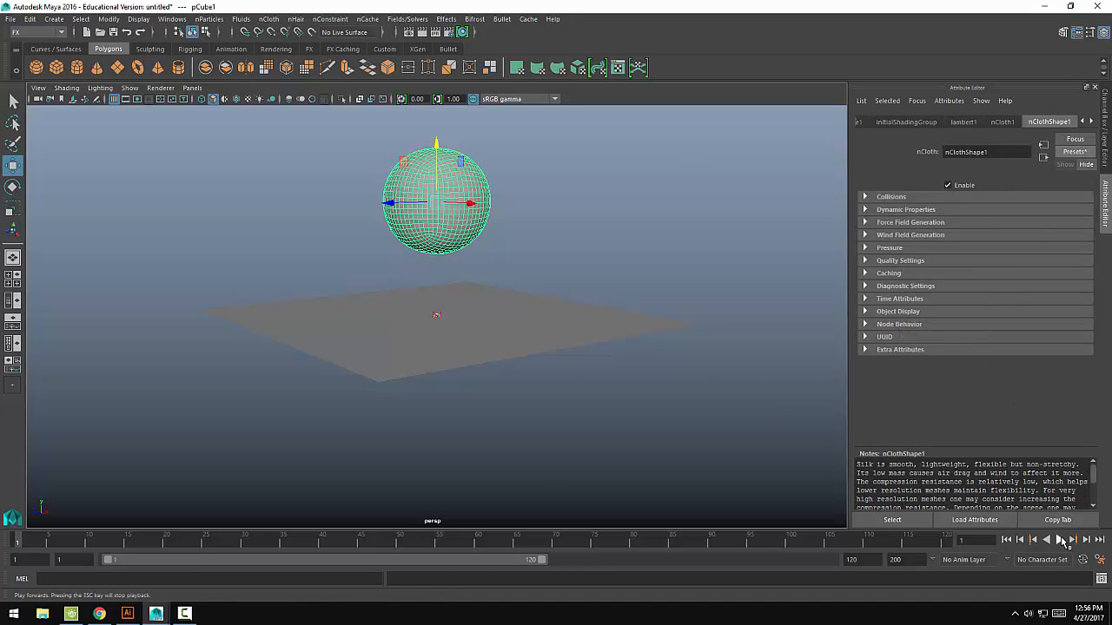
# - Play the silk simulation, look at the sphere hitting the plane from another angle, and rewind to the first frame
pyautogui.click(1062, 540)
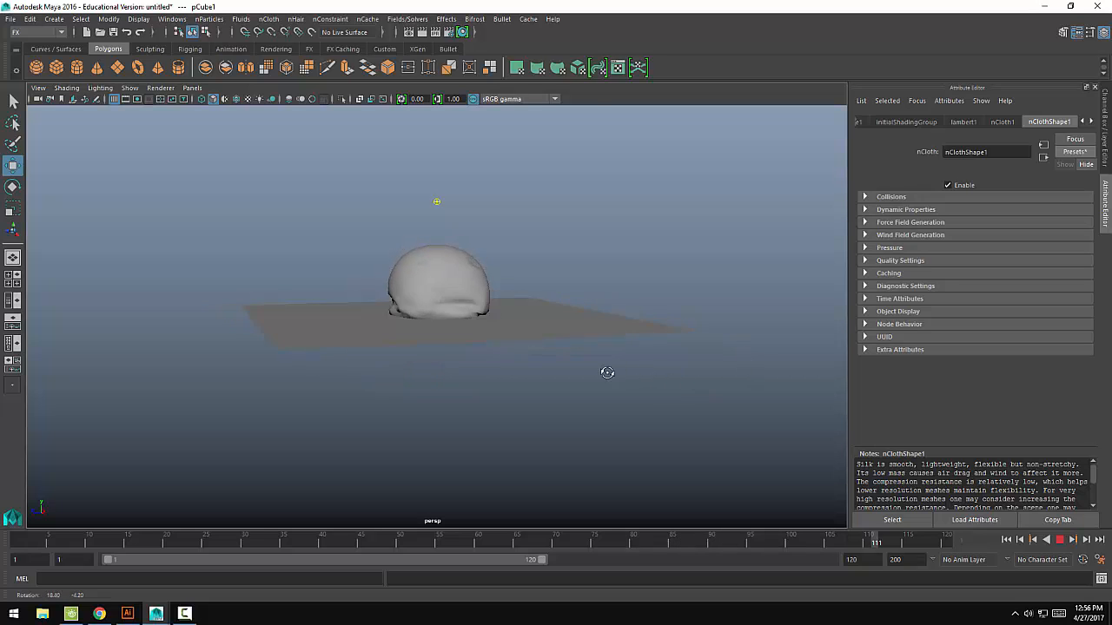
pyautogui.keyDown('alt'); pyautogui.moveTo(536, 377); pyautogui.dragTo(436, 313); pyautogui.keyUp('alt')
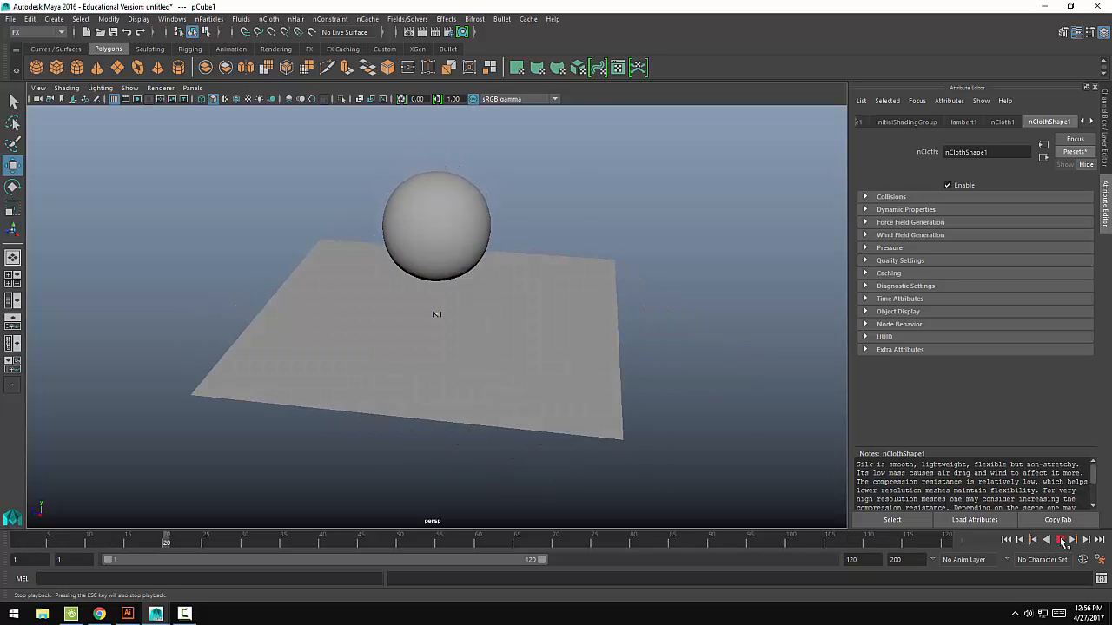
pyautogui.click(509, 214)
pyautogui.hotkey('alt', 'shift', 'v')
# - Replace the sphere's nCloth settings with the honey preset and deselect the sphere
pyautogui.click(469, 201)
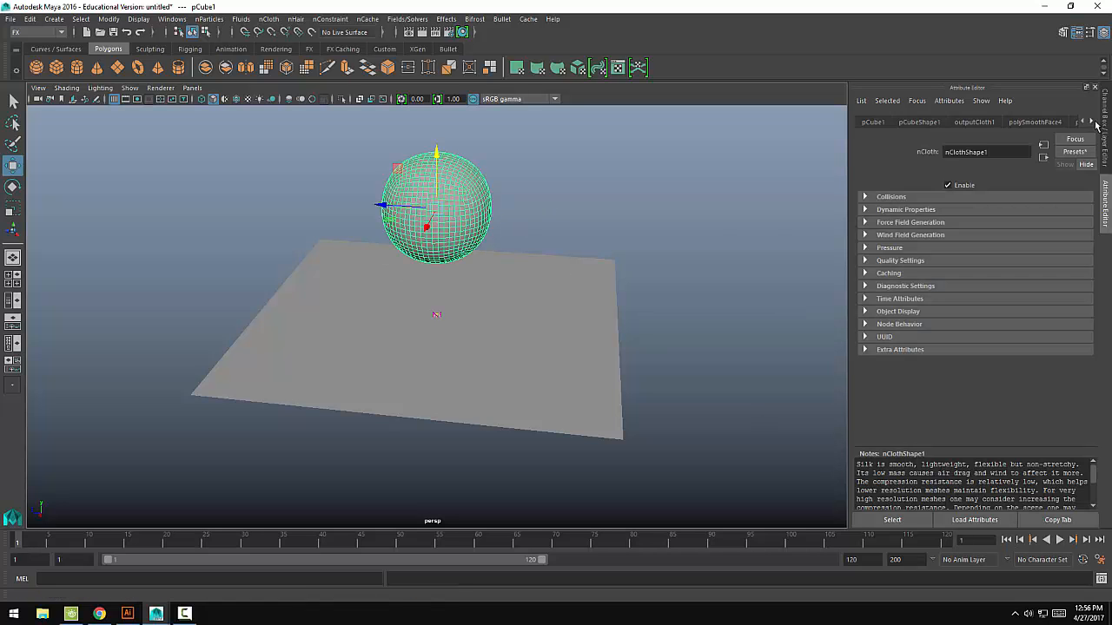
pyautogui.click(1075, 152)
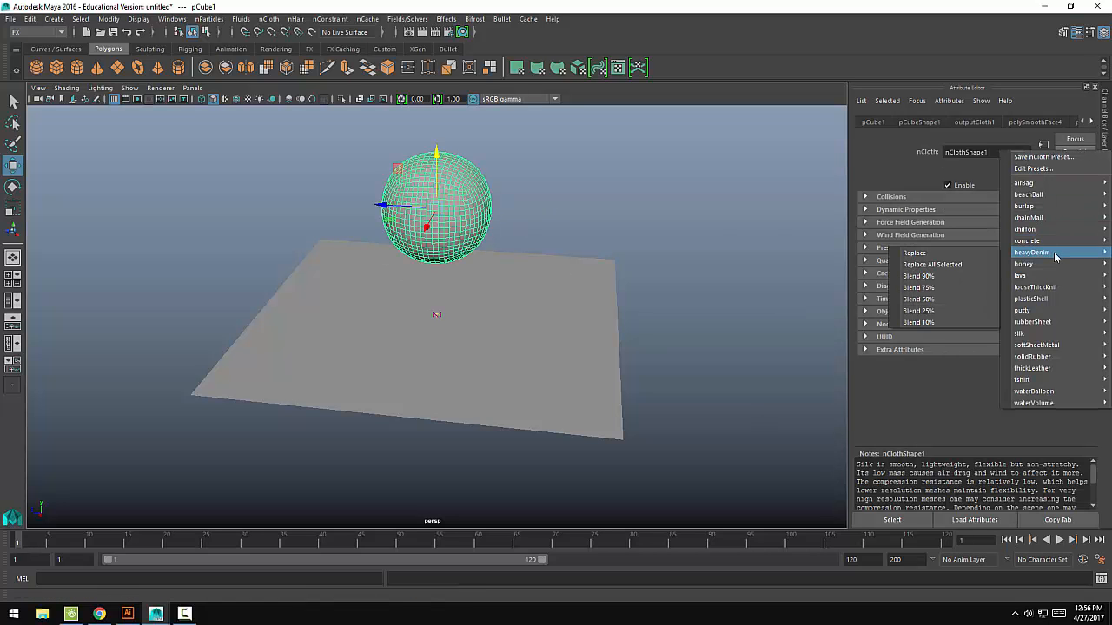
pyautogui.moveTo(1043, 275)
pyautogui.click(977, 271)
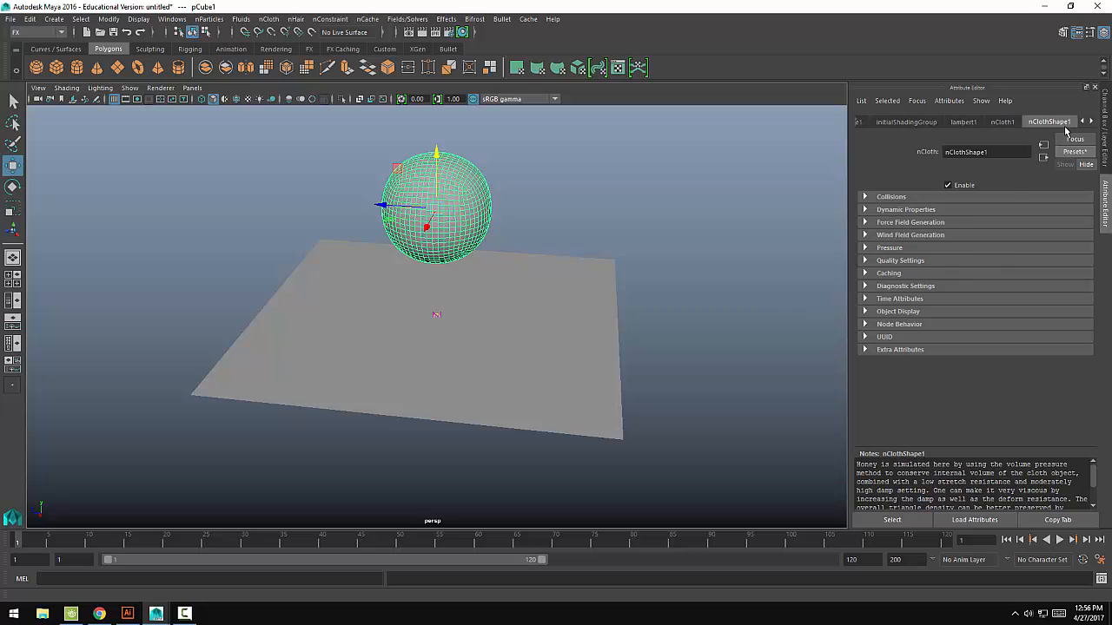
pyautogui.click(1081, 154)
pyautogui.moveTo(1033, 259)
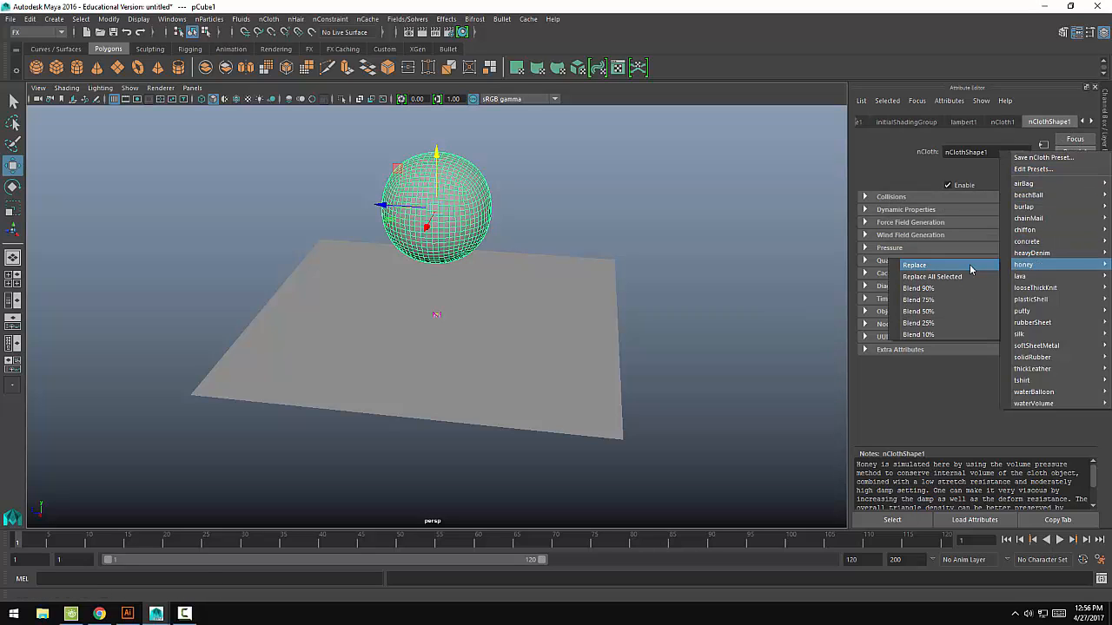
pyautogui.click(973, 266)
pyautogui.keyDown('alt'); pyautogui.moveTo(611, 240); pyautogui.dragTo(651, 218); pyautogui.keyUp('alt')
pyautogui.click(663, 231)
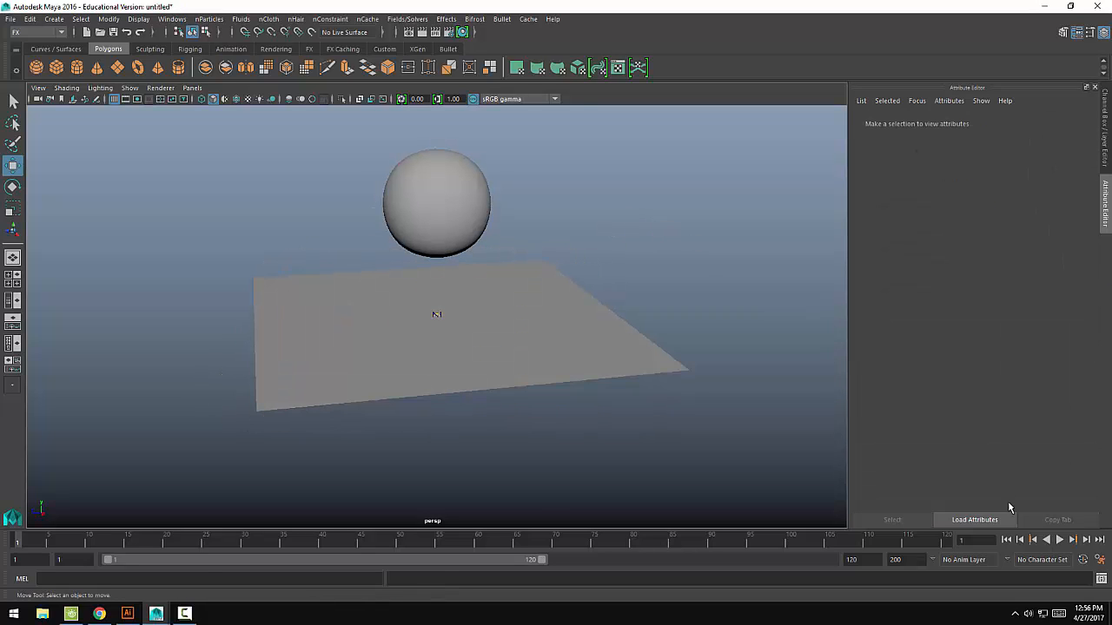
# - Play the honey simulation, examine the spreading sphere from different angles, and stop and rewind the playback
pyautogui.click(1060, 539)
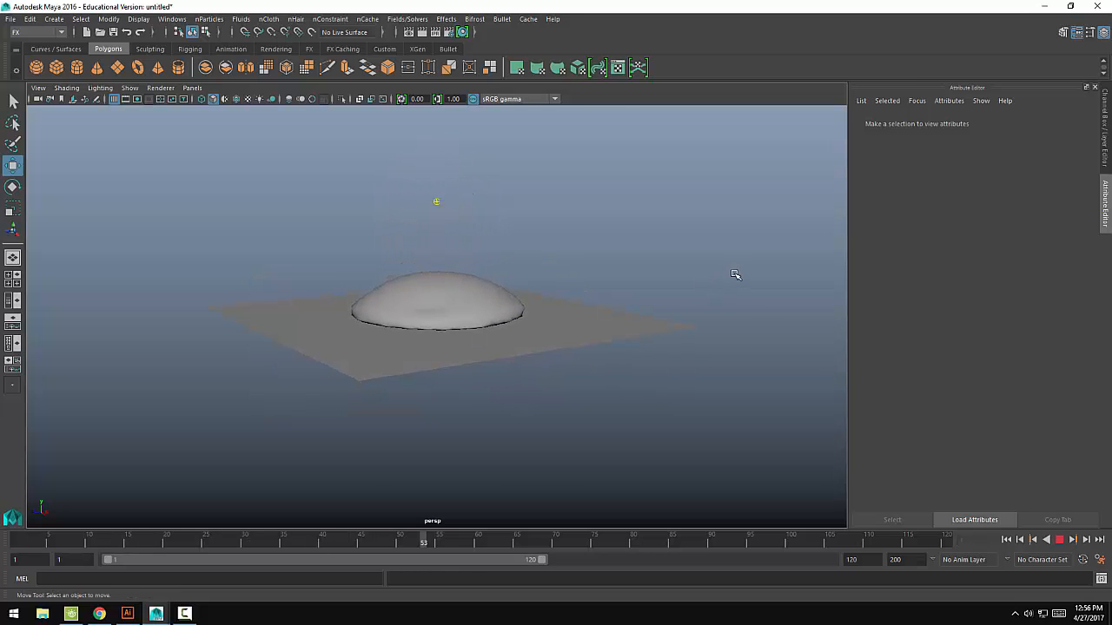
pyautogui.moveTo(686, 253)
pyautogui.keyDown('alt'); pyautogui.mouseDown()
pyautogui.moveTo(600, 310)
pyautogui.moveTo(687, 260)
pyautogui.moveTo(691, 245)
pyautogui.mouseUp(); pyautogui.keyUp('alt')
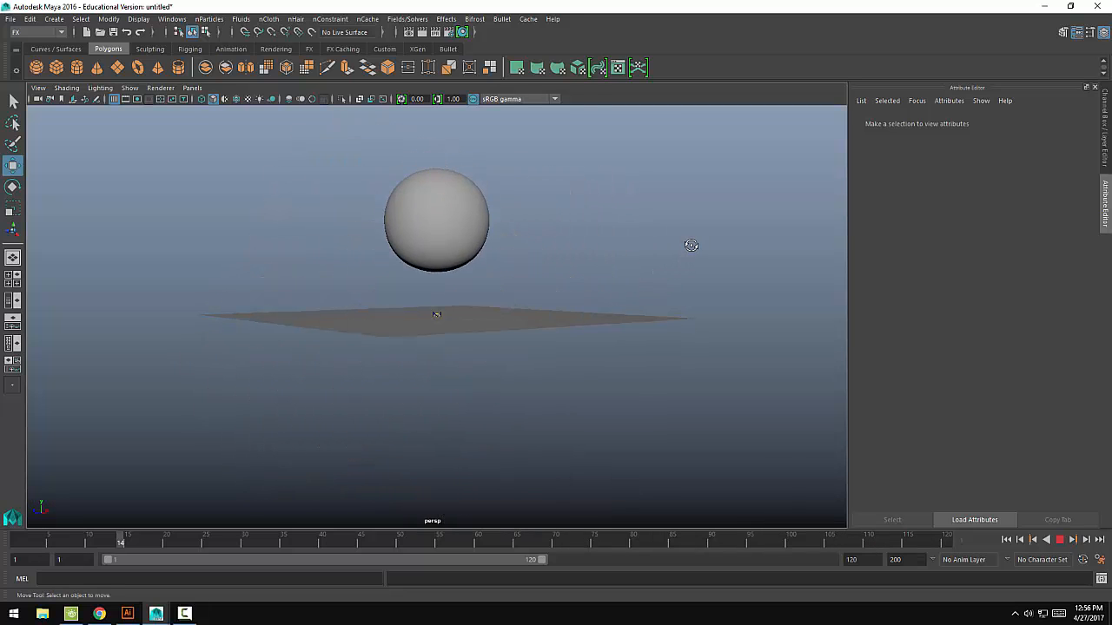
pyautogui.keyDown('alt'); pyautogui.moveTo(628, 244); pyautogui.dragTo(627, 247); pyautogui.keyUp('alt')
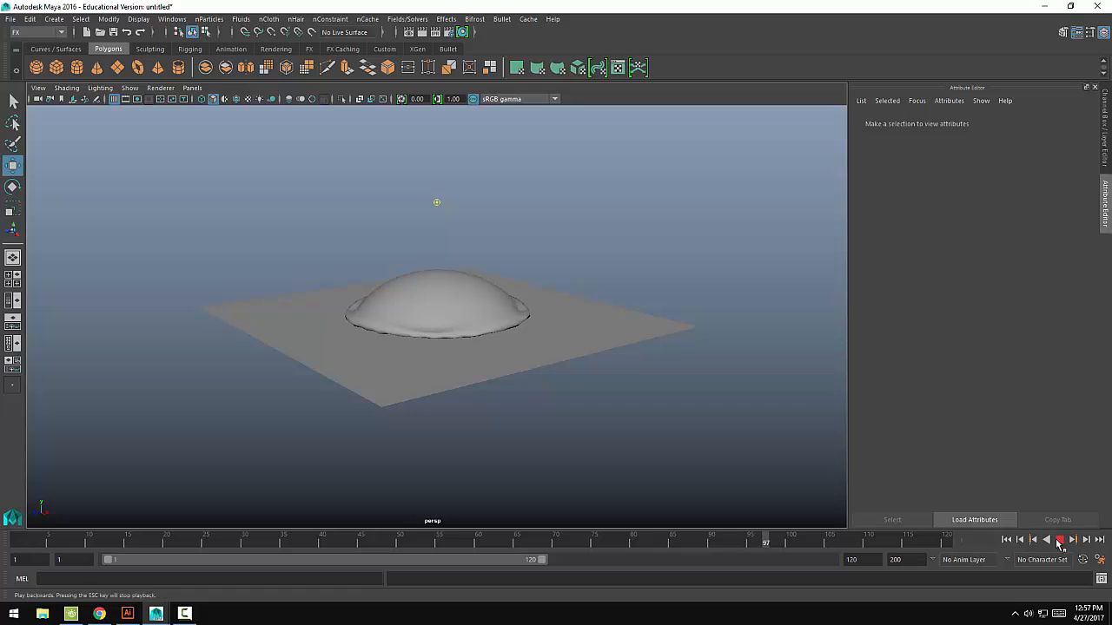
pyautogui.click(1059, 541)
pyautogui.click(1005, 540)
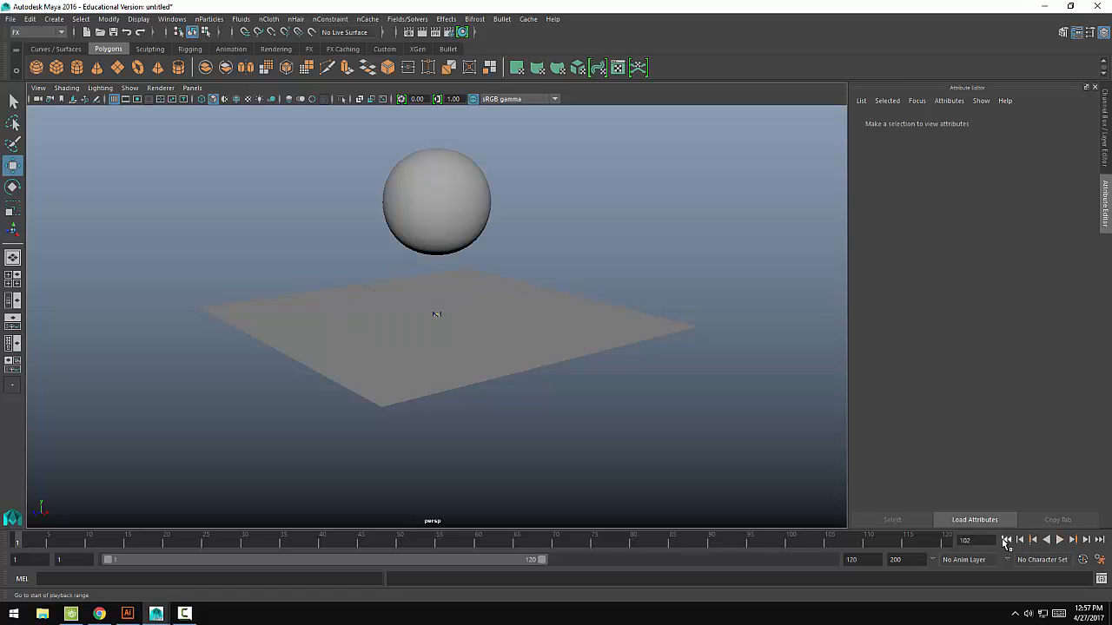
# - Replace the sphere with a new polygon cube, raised to a Translate Y of about 11.2 and scaled uniformly to about 7.5
pyautogui.click(422, 215)
pyautogui.press('Delete')
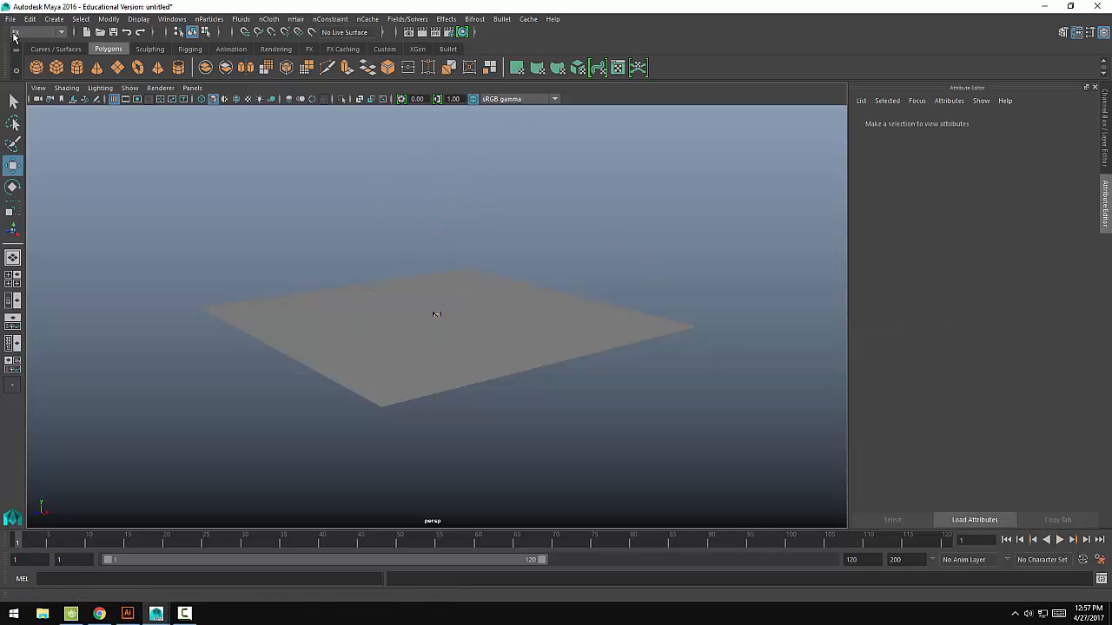
pyautogui.click(56, 68)
pyautogui.moveTo(435, 265); pyautogui.dragTo(439, 146)
pyautogui.press('e')
pyautogui.press('r')
pyautogui.moveTo(436, 192); pyautogui.dragTo(505, 170)
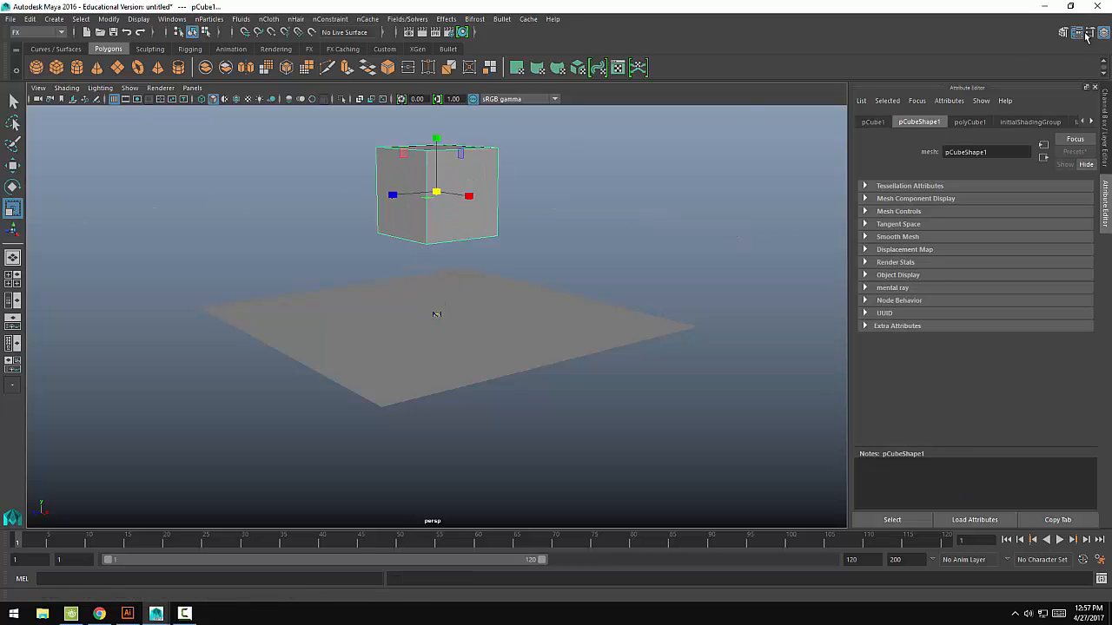
# - Set the cube's width, height and depth subdivisions to 15 each
pyautogui.click(1077, 34)
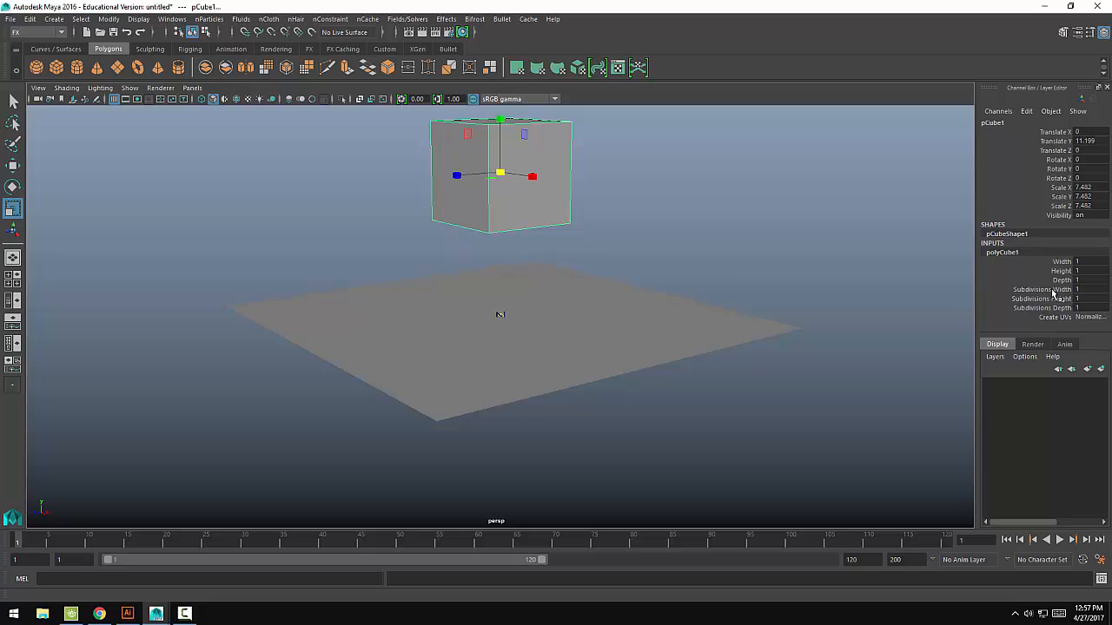
pyautogui.moveTo(1051, 290); pyautogui.dragTo(1055, 301)
pyautogui.moveTo(777, 193); pyautogui.dragTo(856, 191, button='middle')
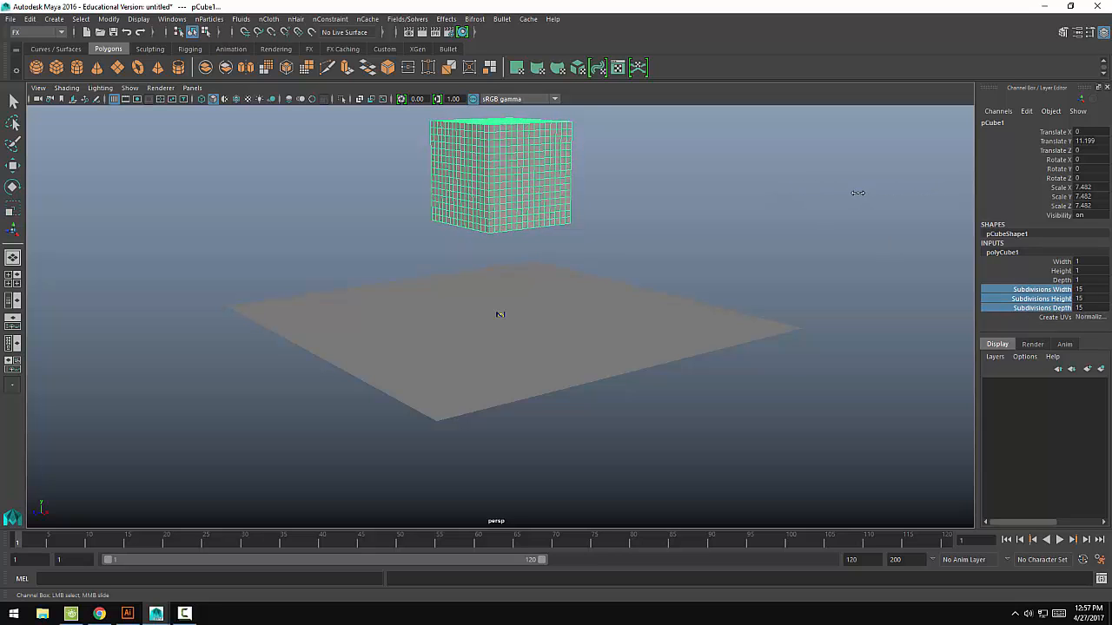
pyautogui.scroll(-2, 653, 196)
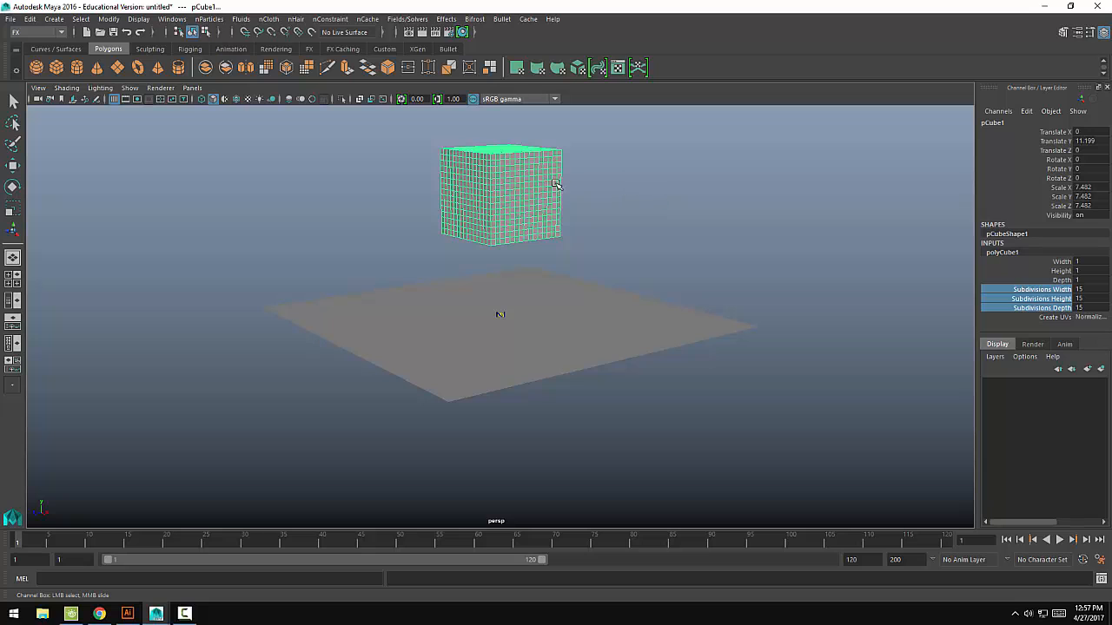
# - Tilt the cube to about 16, 33.3 and -40.8 degrees in X, Y and Z and raise it to a Translate Y of about 13.1
pyautogui.click(556, 184)
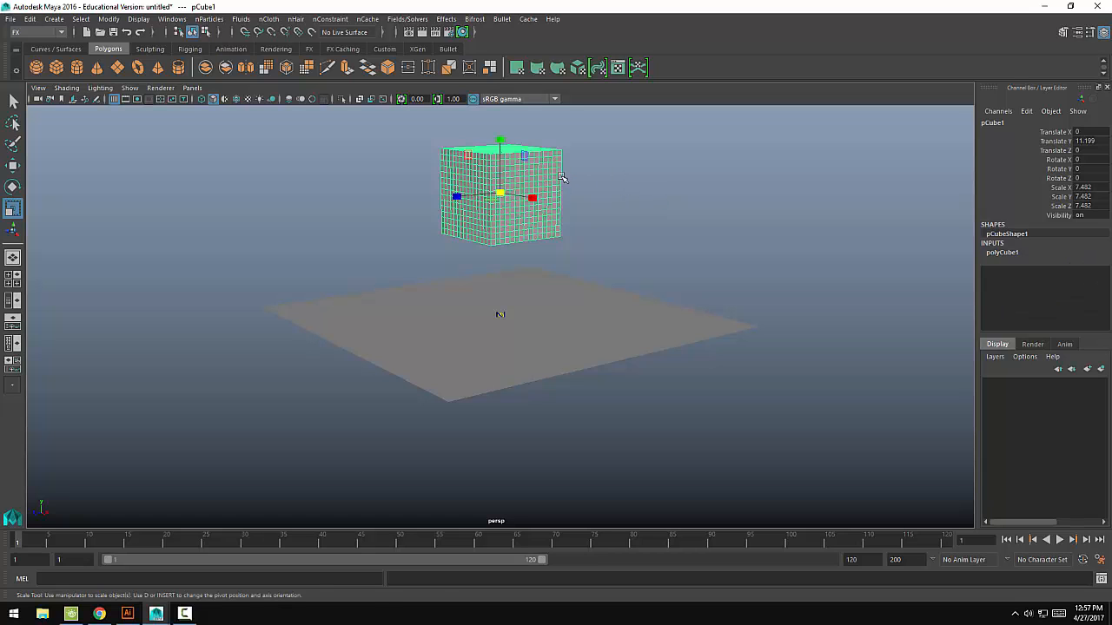
pyautogui.press('w')
pyautogui.press('e')
pyautogui.moveTo(494, 158); pyautogui.dragTo(499, 120)
pyautogui.press('w')
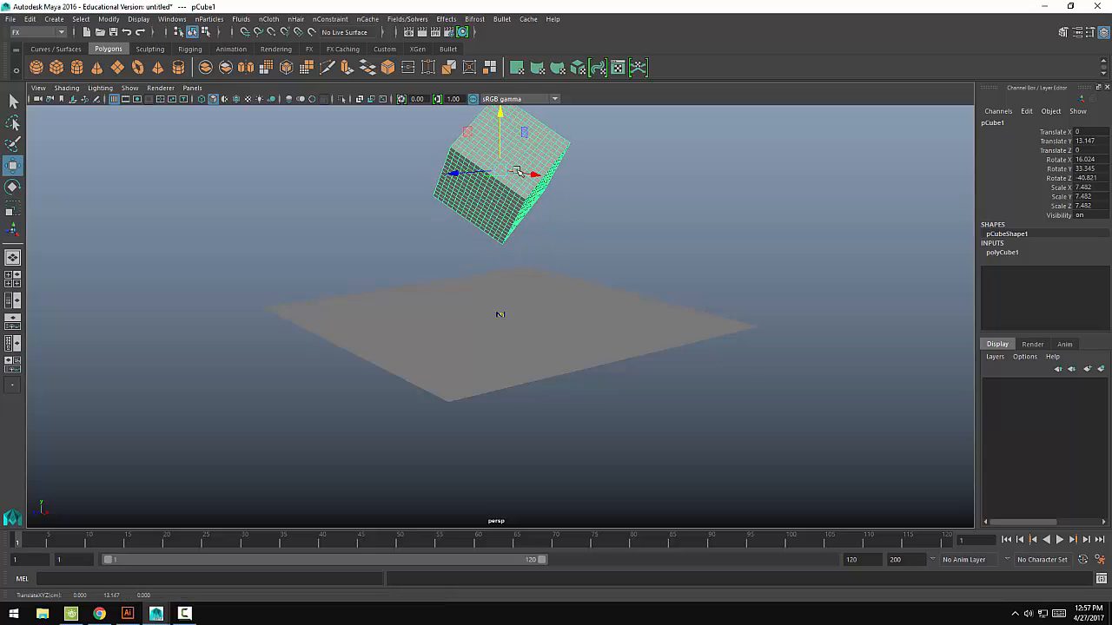
# - Convert the tilted cube to nCloth and play the simulation of it falling onto the plane
pyautogui.keyDown('alt'); pyautogui.moveTo(521, 200); pyautogui.dragTo(228, 85); pyautogui.keyUp('alt')
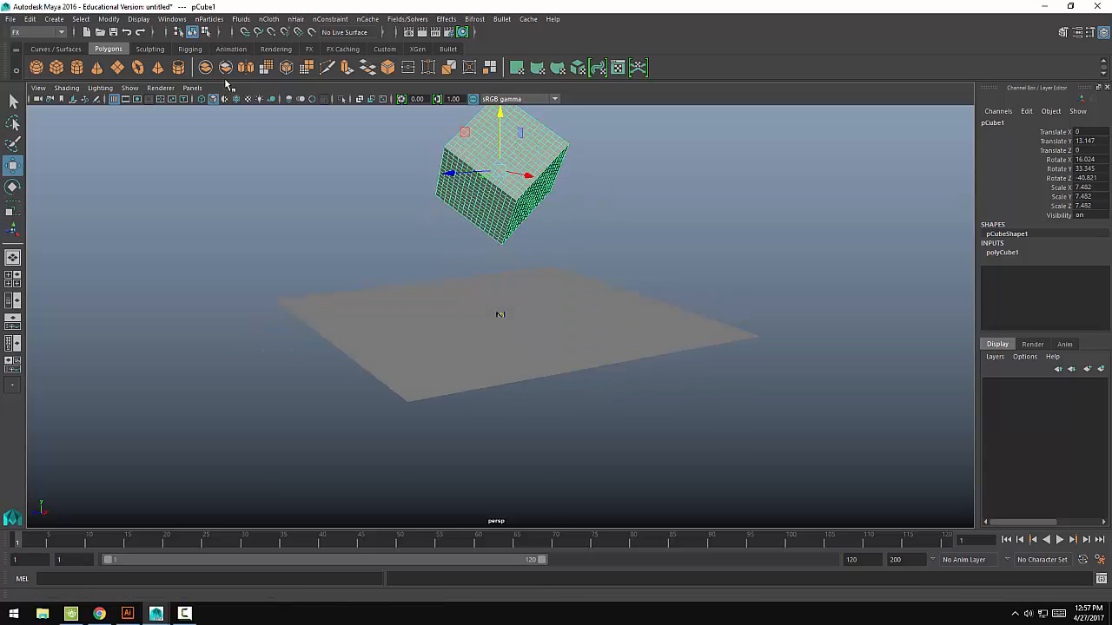
pyautogui.click(239, 19)
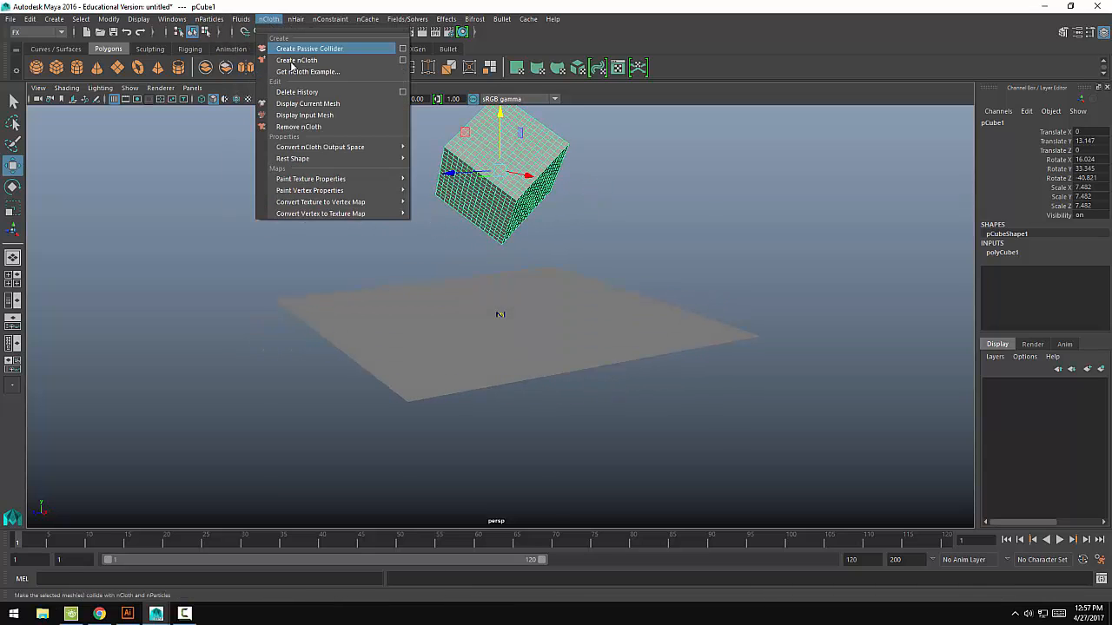
pyautogui.click(298, 63)
pyautogui.keyDown('alt'); pyautogui.moveTo(695, 244); pyautogui.dragTo(641, 247); pyautogui.keyUp('alt')
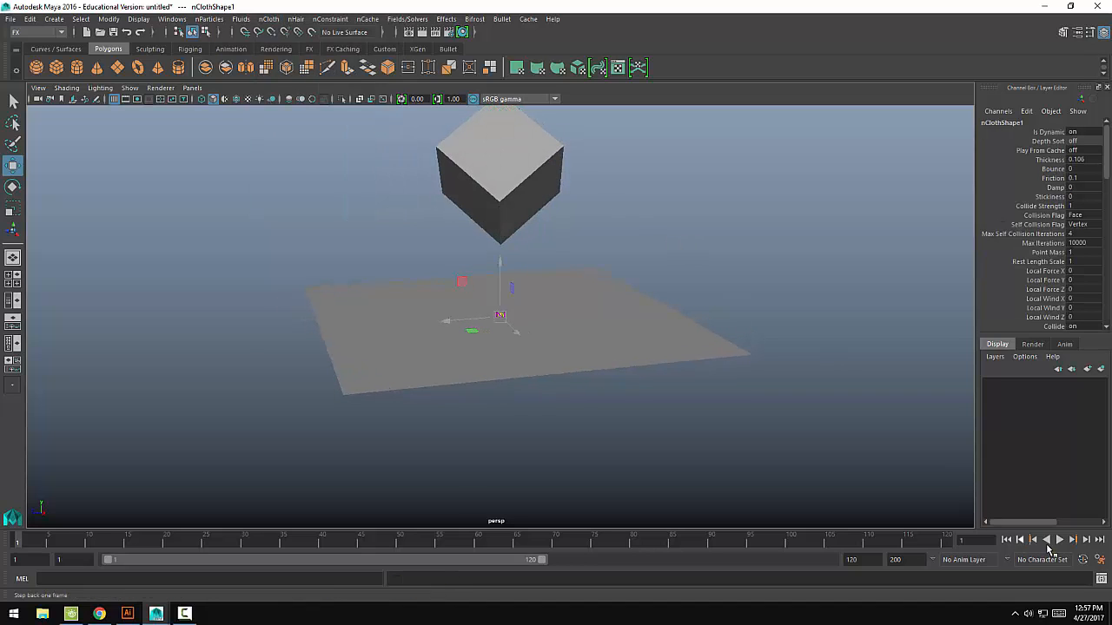
pyautogui.click(1059, 540)
pyautogui.keyDown('alt'); pyautogui.moveTo(695, 401); pyautogui.dragTo(774, 402); pyautogui.keyUp('alt')
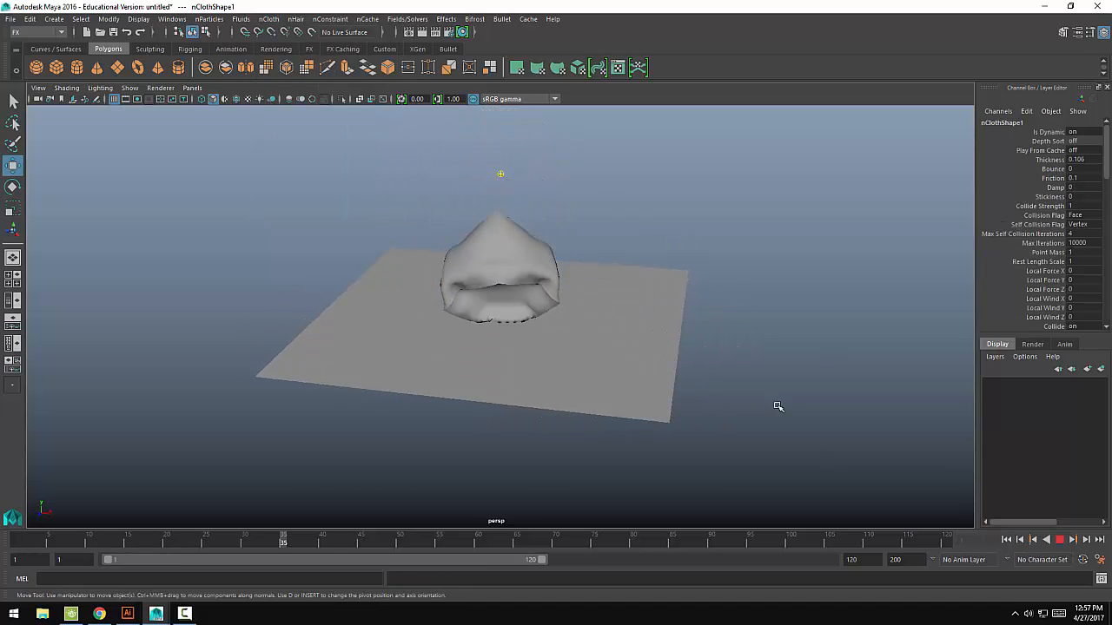
# - Stop and rewind the simulation, and replace the tilted cube's nCloth settings with the concrete preset
pyautogui.click(1053, 544)
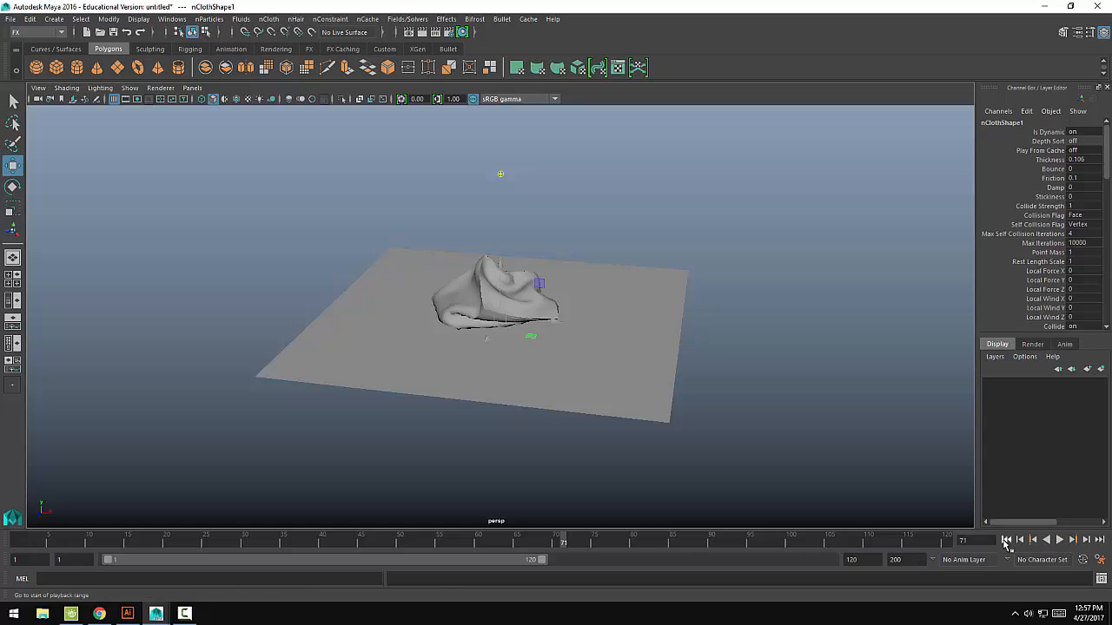
pyautogui.click(1007, 540)
pyautogui.click(447, 173)
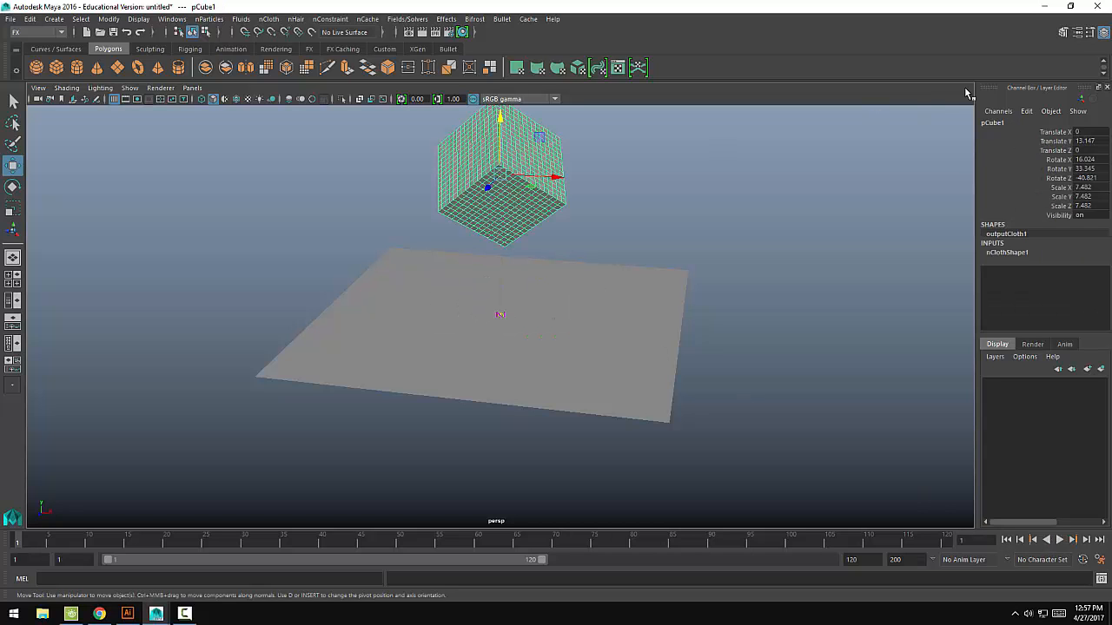
pyautogui.click(1077, 32)
pyautogui.click(1080, 154)
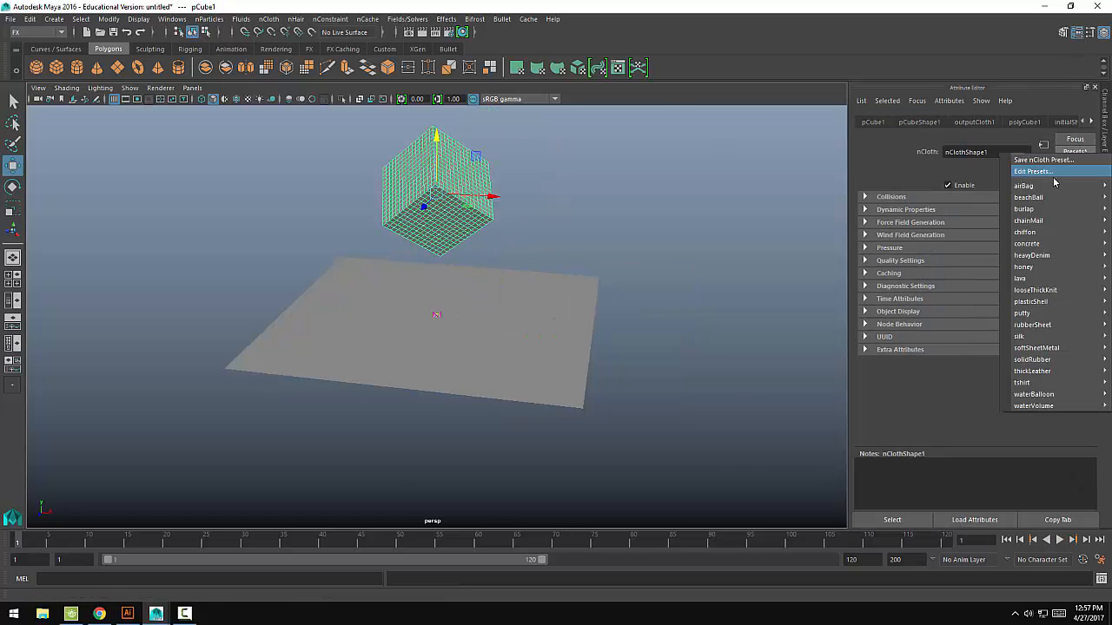
pyautogui.moveTo(1047, 294)
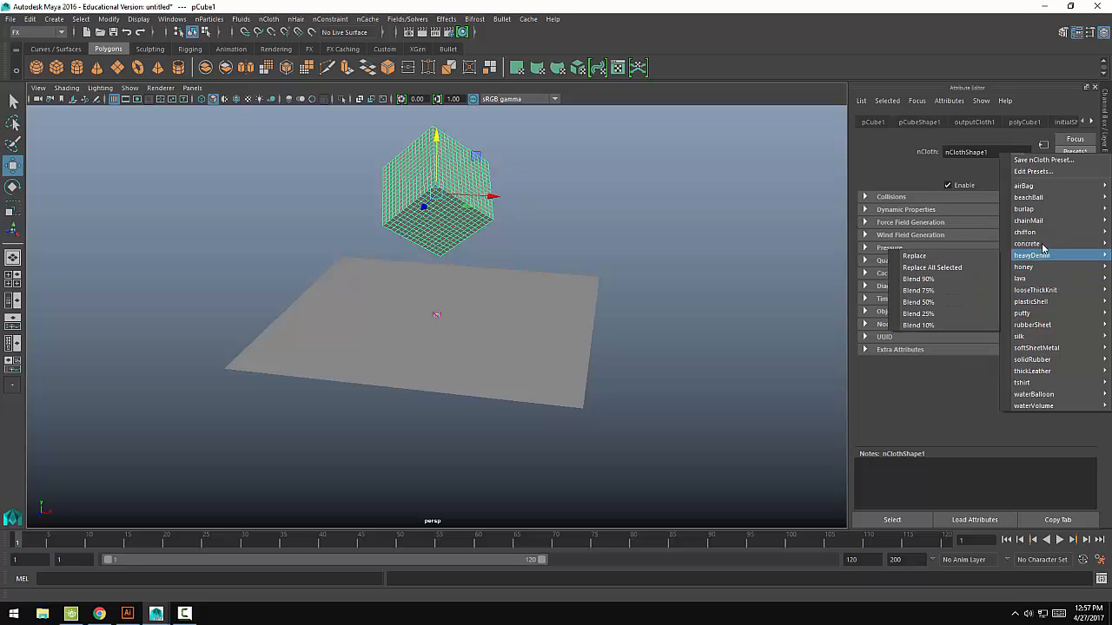
pyautogui.moveTo(1040, 246)
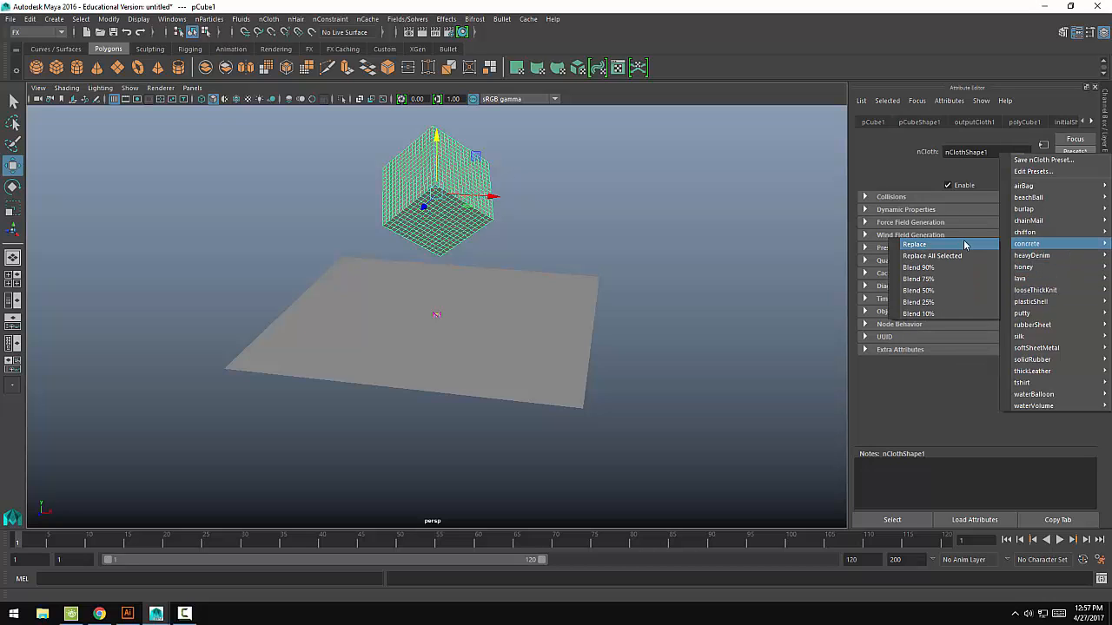
pyautogui.click(964, 246)
# - Play the concrete cube's fall onto the plane, inspect it from several angles, and rewind to the first frame
pyautogui.click(1060, 541)
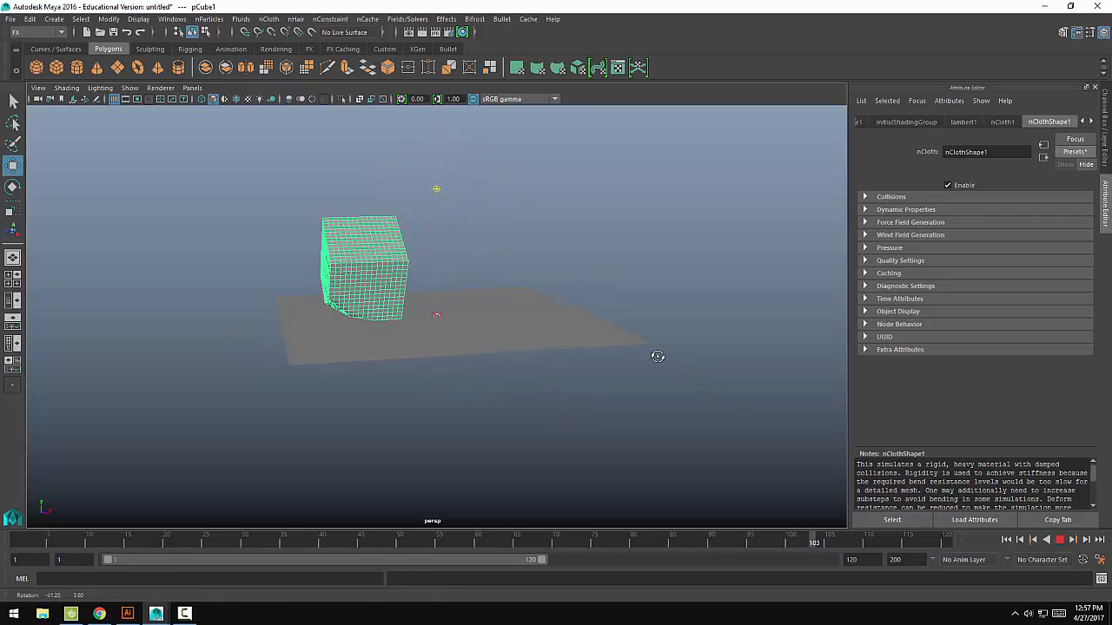
pyautogui.keyDown('alt'); pyautogui.moveTo(428, 306); pyautogui.dragTo(348, 346); pyautogui.keyUp('alt')
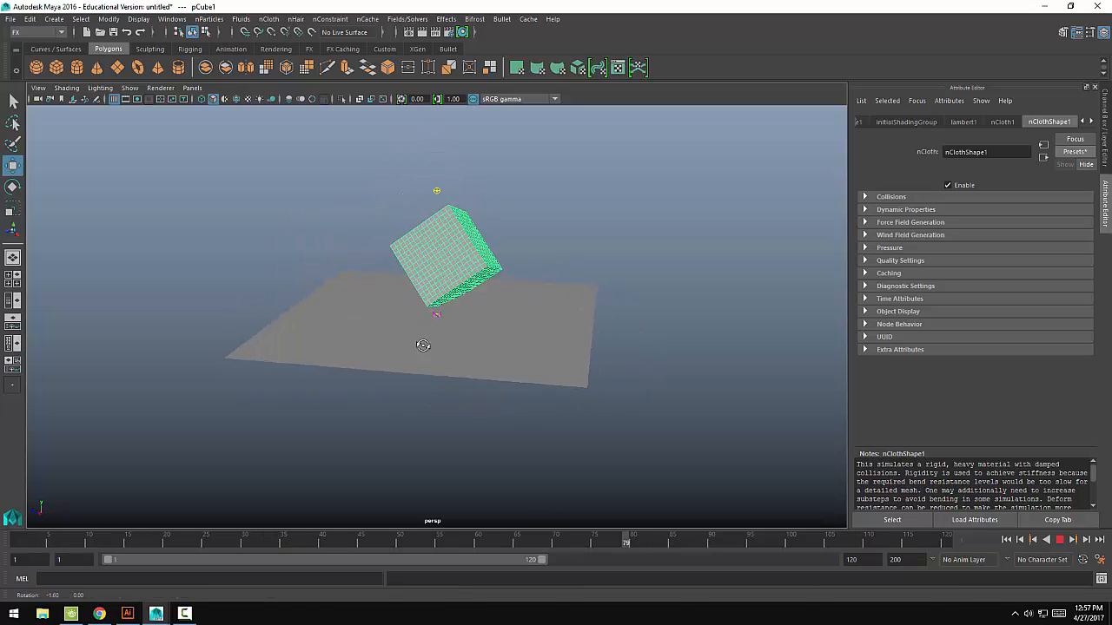
pyautogui.keyDown('alt'); pyautogui.moveTo(422, 343); pyautogui.dragTo(390, 322); pyautogui.keyUp('alt')
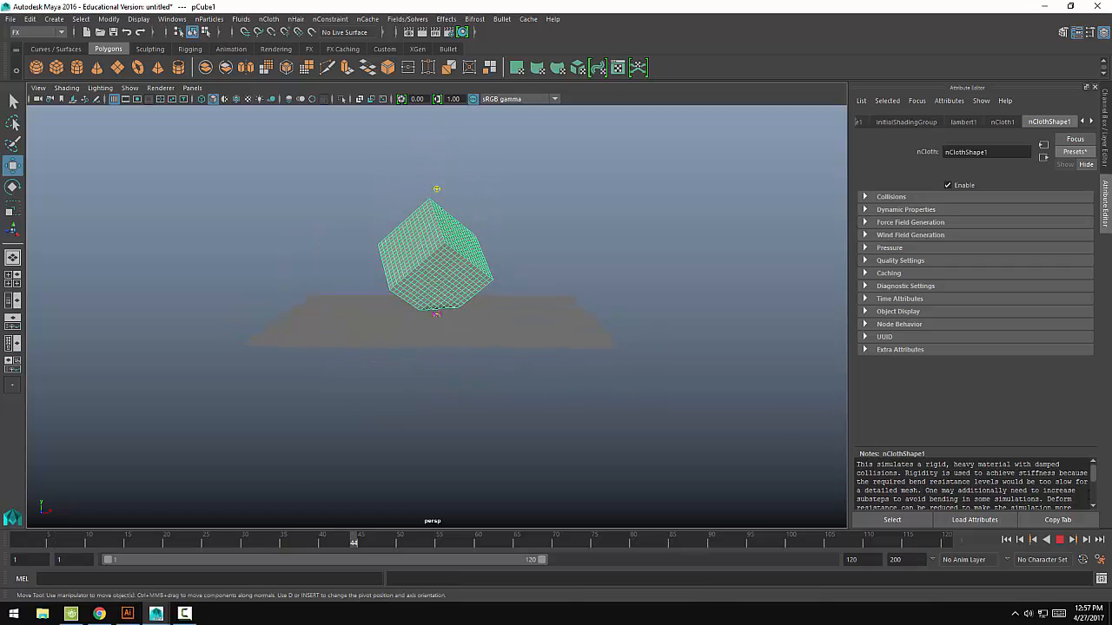
pyautogui.click(1058, 539)
pyautogui.click(1005, 540)
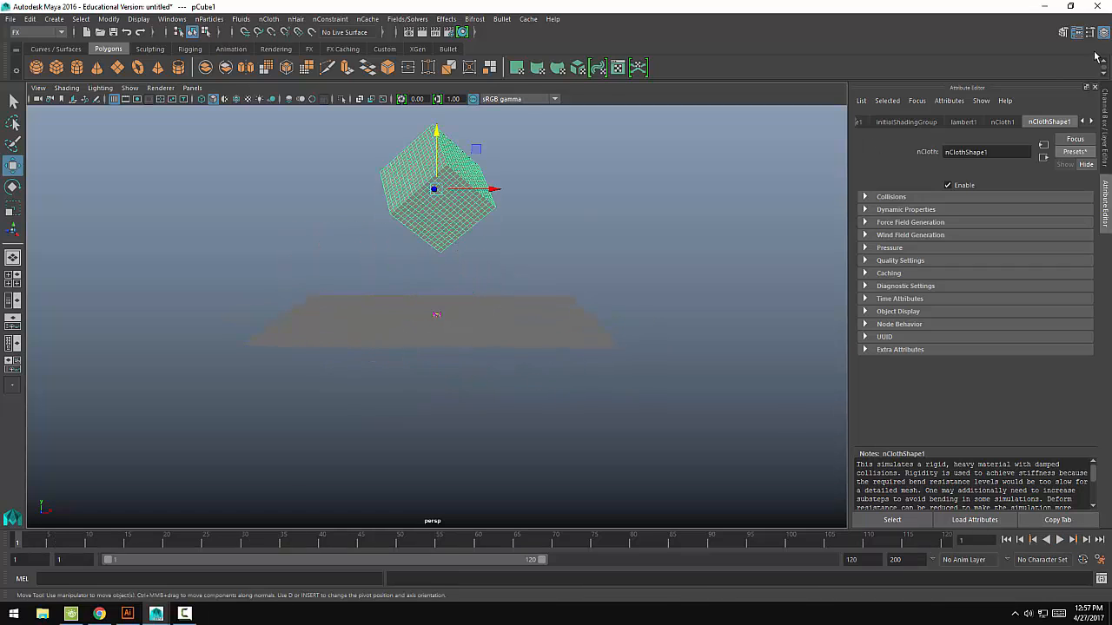
# - Replace the cube's nCloth settings with the softSheetMetal preset
pyautogui.click(1074, 152)
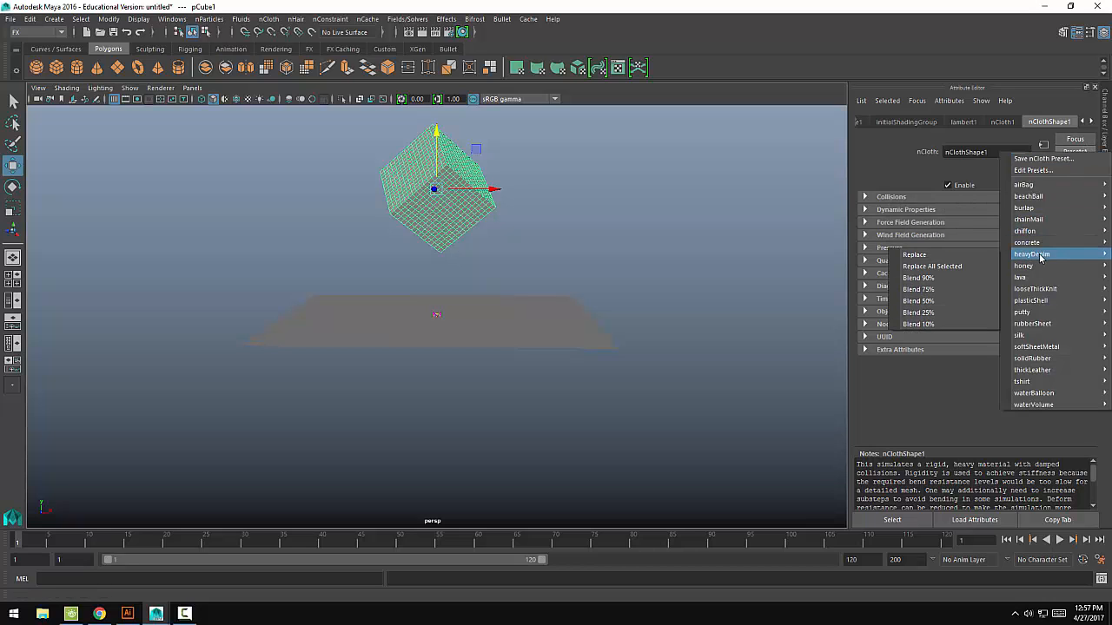
pyautogui.moveTo(1037, 222)
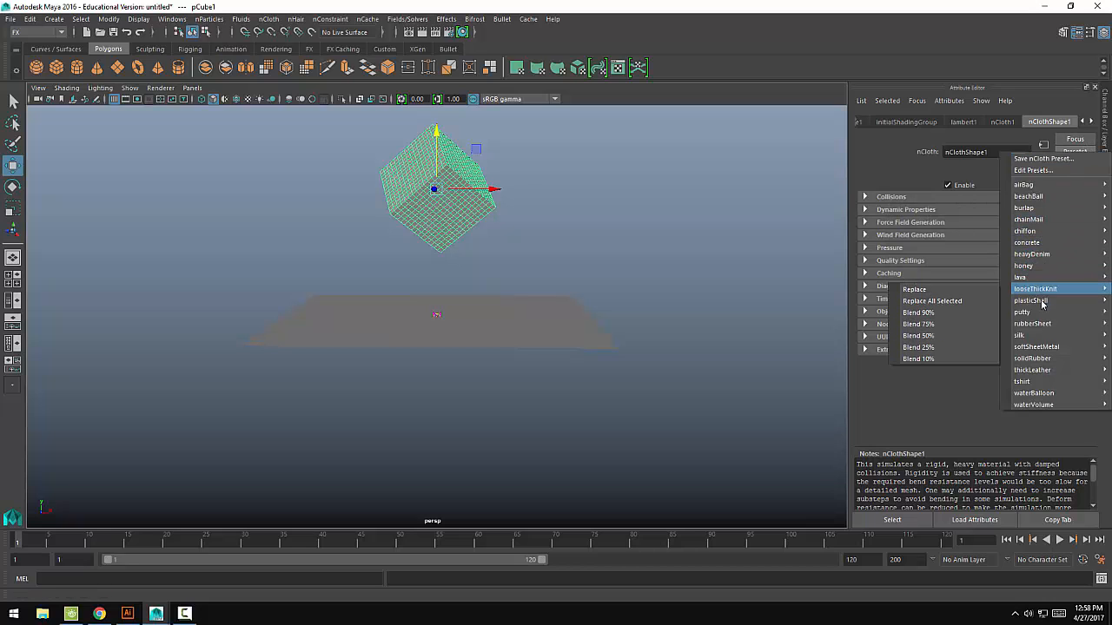
pyautogui.moveTo(1048, 348)
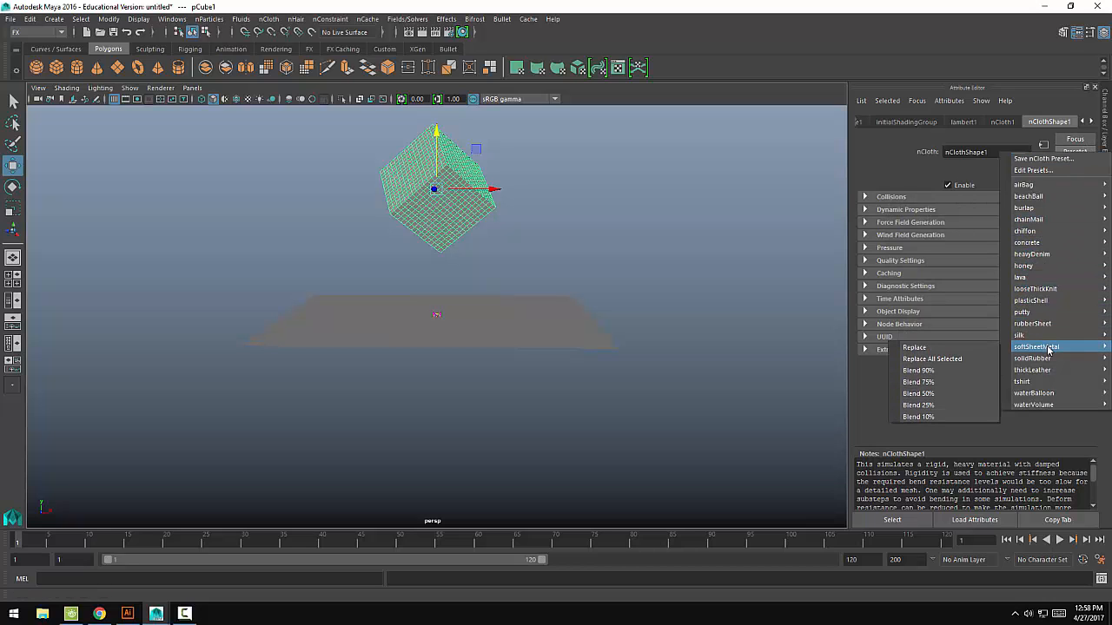
pyautogui.click(969, 347)
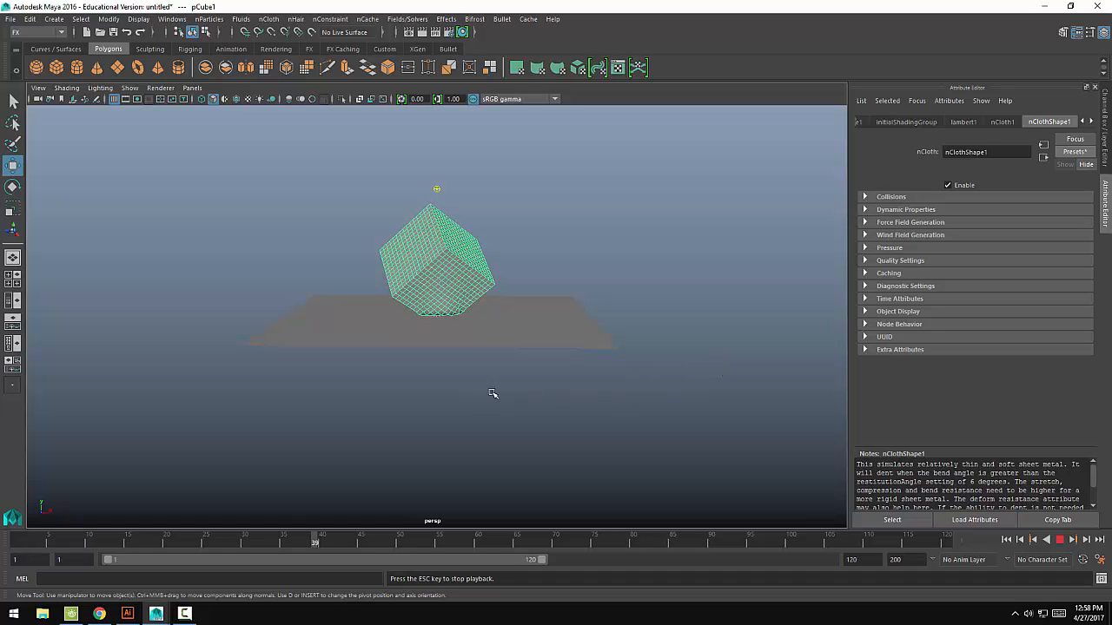
# - Examine the soft sheet metal cube's impact on the plane from another angle, stop playback and return to the first frame
pyautogui.keyDown('alt'); pyautogui.moveTo(492, 392); pyautogui.dragTo(554, 396); pyautogui.keyUp('alt')
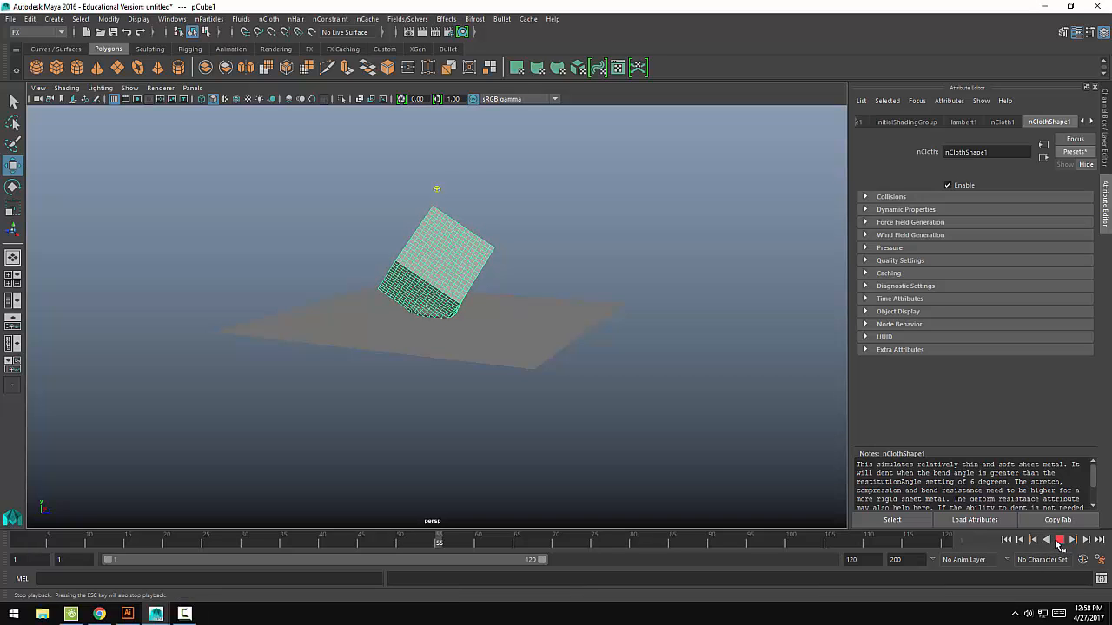
pyautogui.click(1058, 540)
pyautogui.click(1008, 540)
pyautogui.keyDown('alt'); pyautogui.moveTo(514, 365); pyautogui.dragTo(391, 283); pyautogui.keyUp('alt')
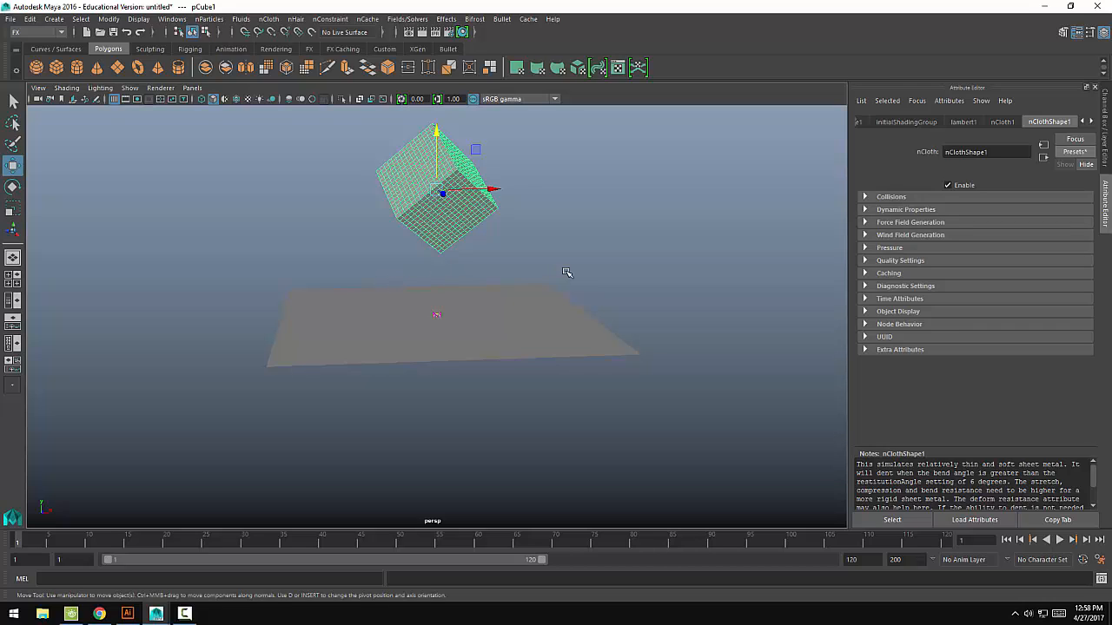